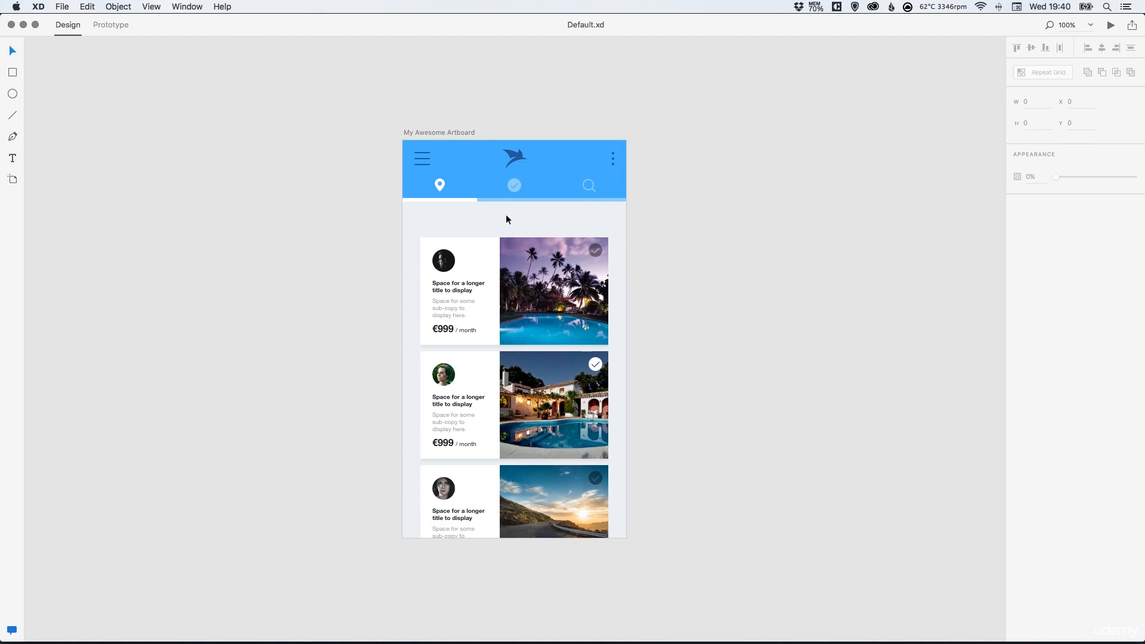
- Draw a rectangle about 75 by 30 above the first card, aligned with the card's left edge
key(super+2)
drag(460, 179, 480, 320)
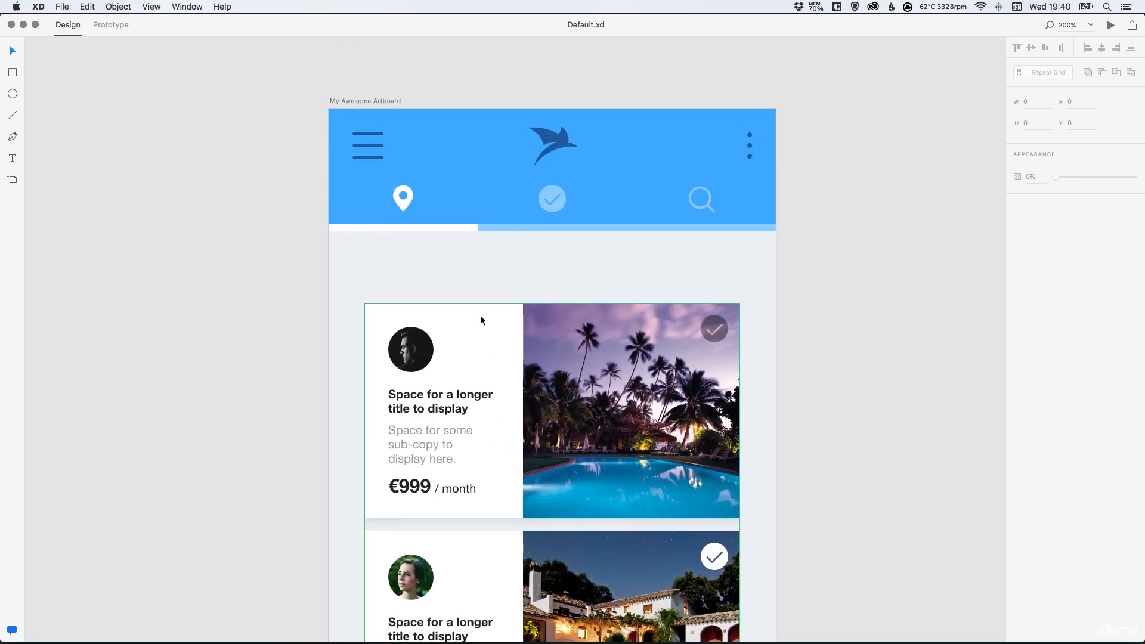
key(super+equal)
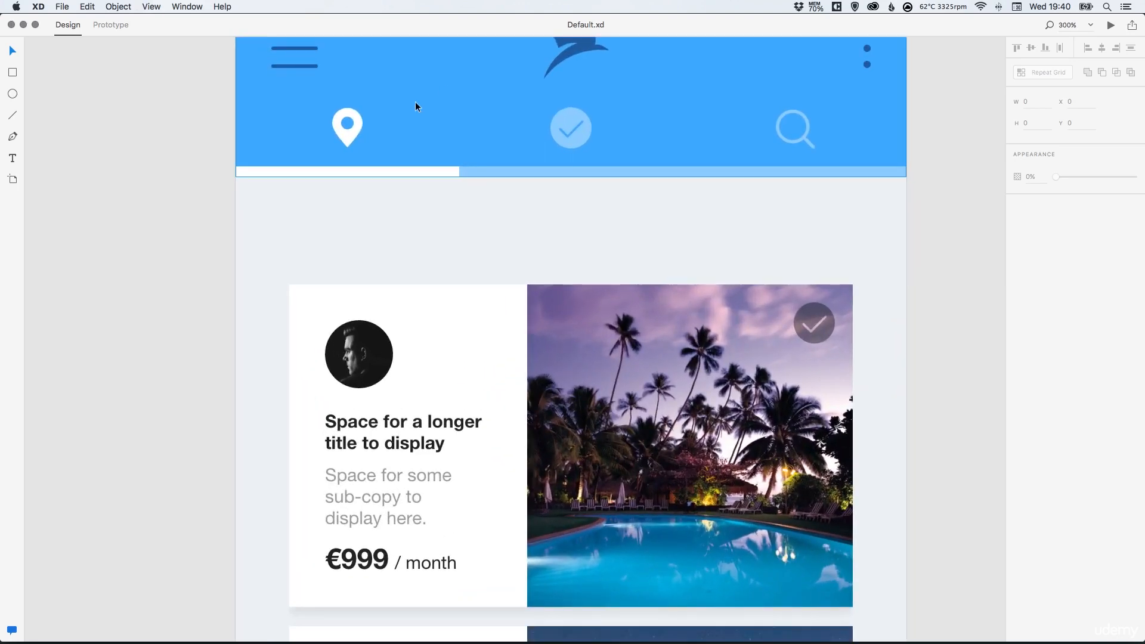
click(12, 72)
drag(290, 200, 424, 252)
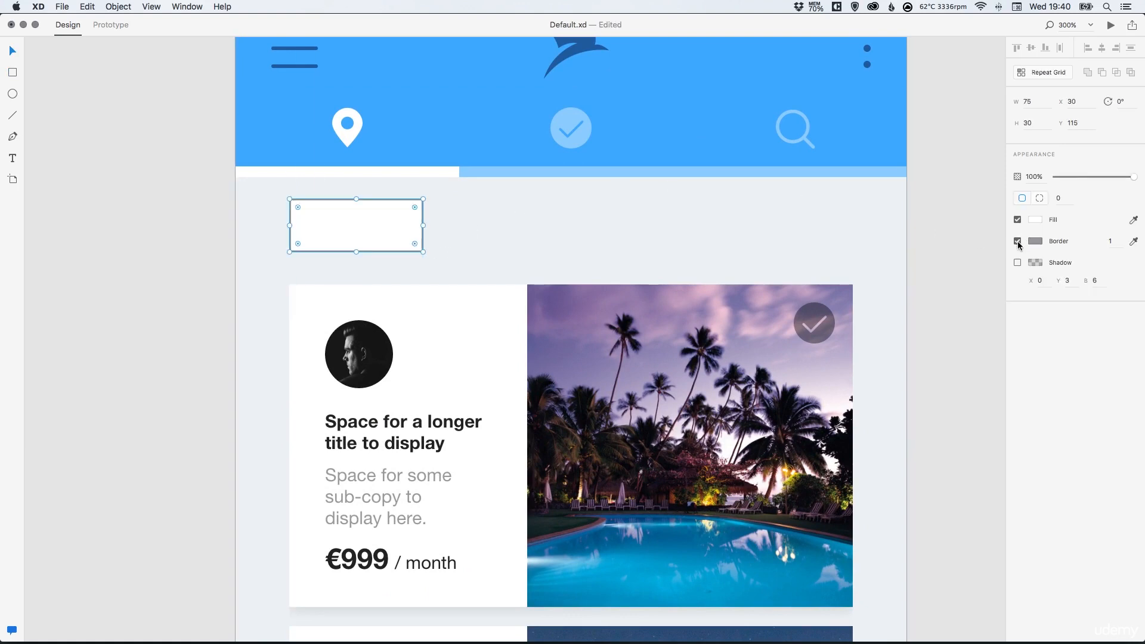
- Remove the new rectangle's border and fill it with the header's blue, sampled with the eyedropper
click(1017, 241)
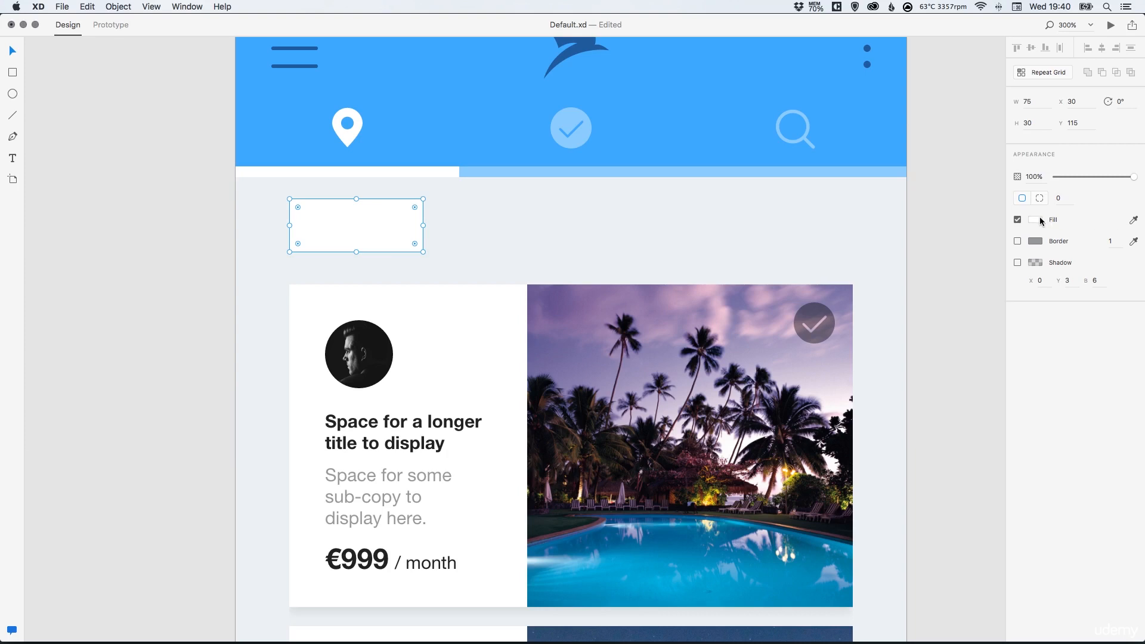
click(1133, 220)
click(421, 122)
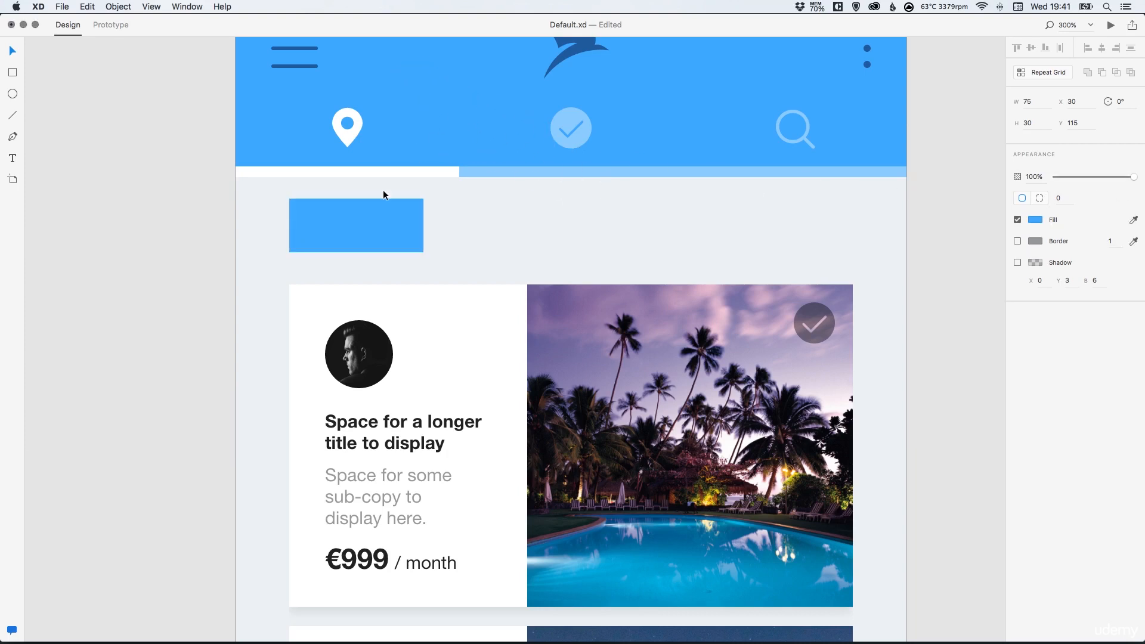
click(317, 231)
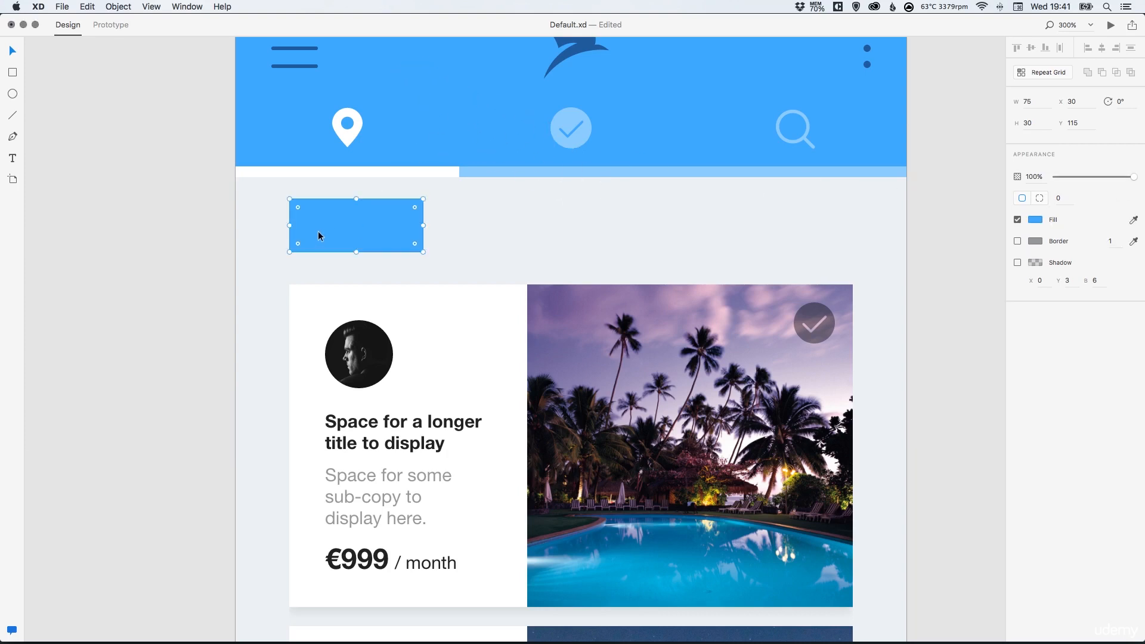
- Round all corners of the blue rectangle with a radius of 8, using the same radius for every corner
click(1067, 198)
text(8)
key(Return)
click(1040, 198)
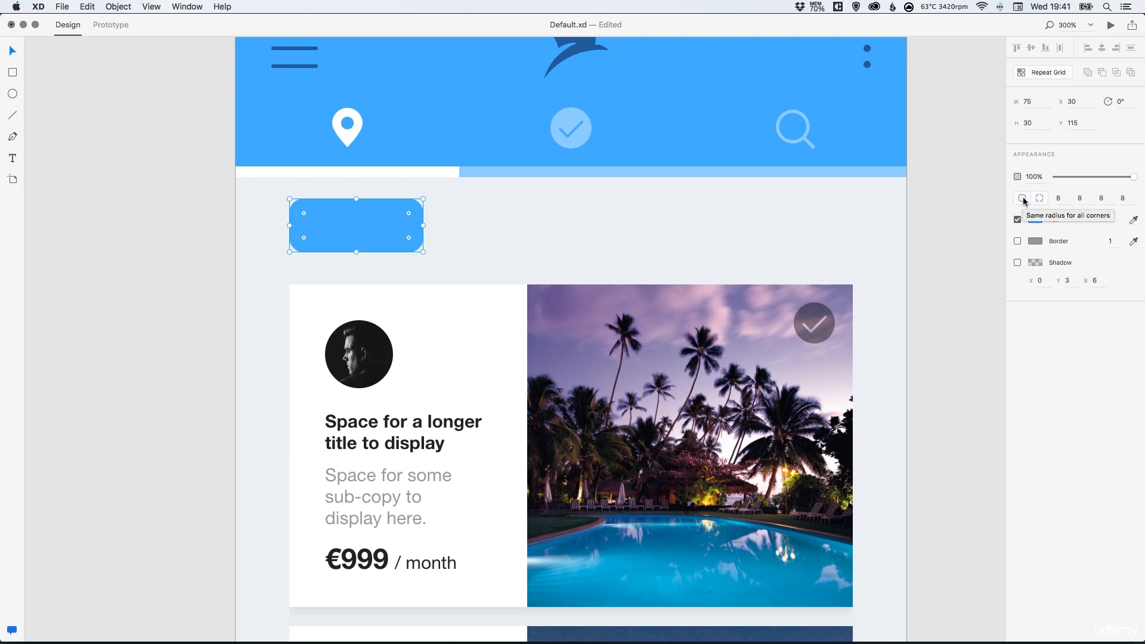
click(1023, 201)
click(151, 243)
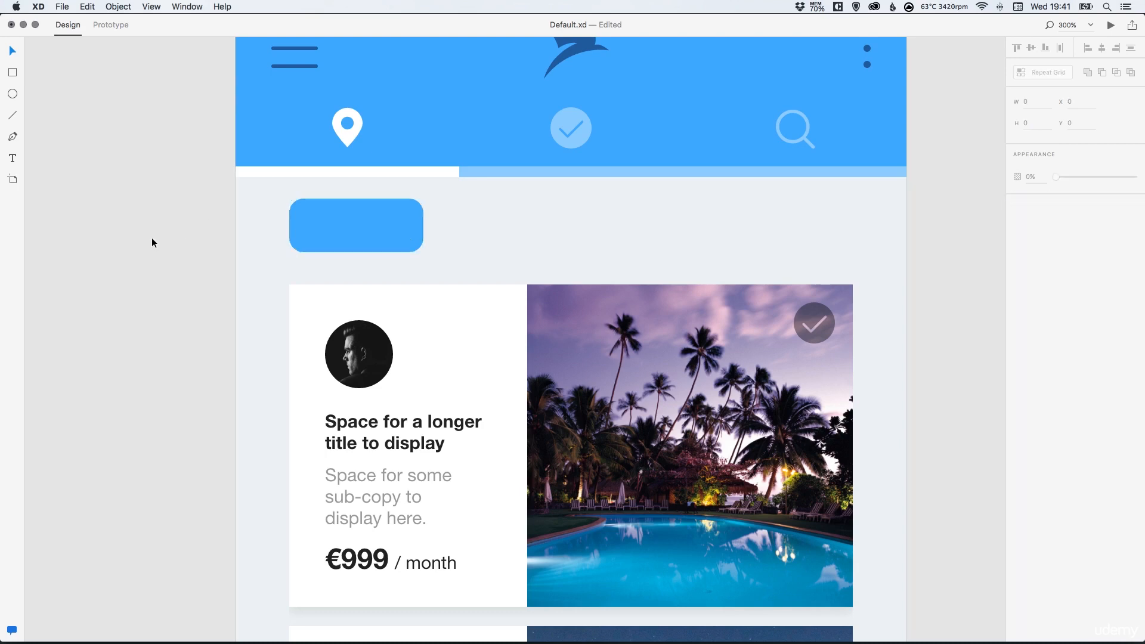
- Set the blue rectangle's corner radius to 4
click(360, 223)
click(1058, 198)
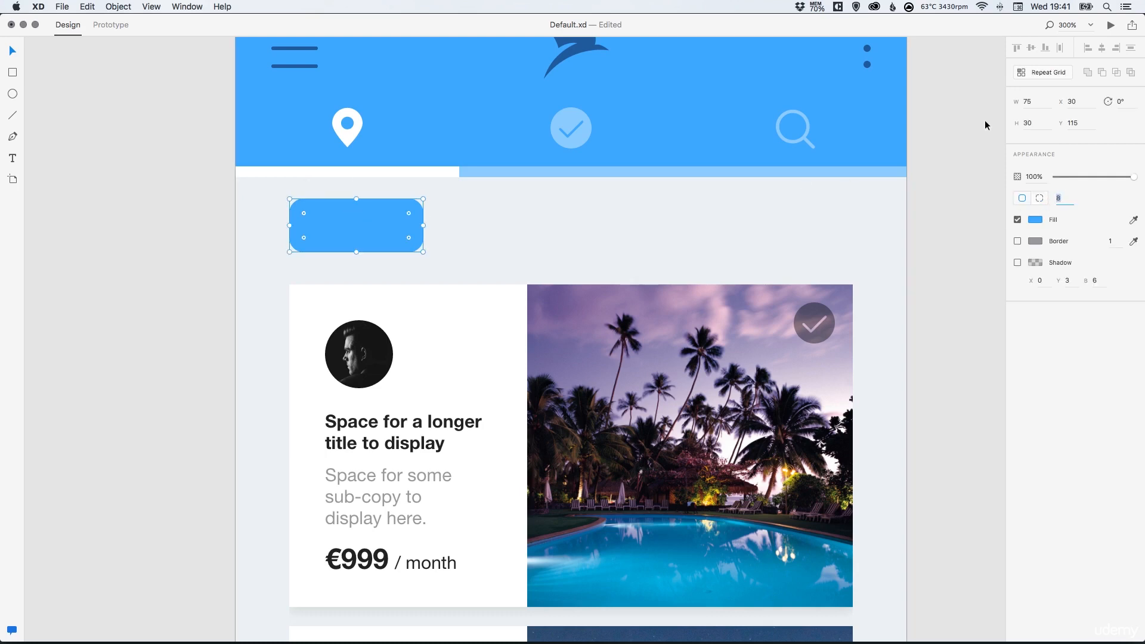
text(4)
key(Return)
- Copy the first card's title text, paste it outside the card group, and place the copy over the blue rectangle
double_click(413, 428)
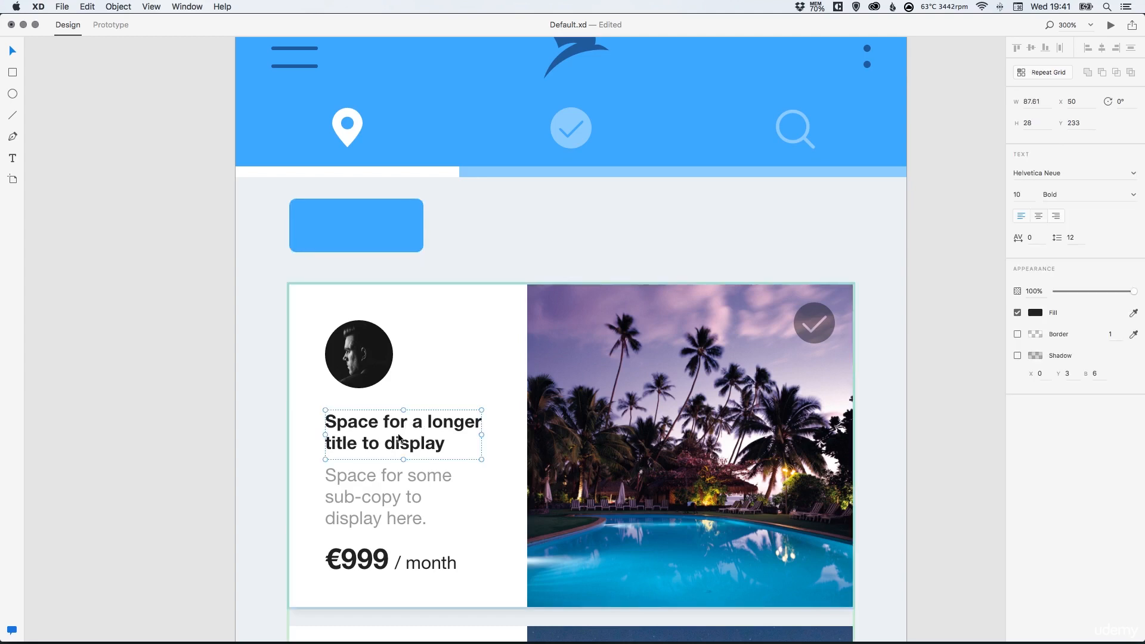
click(87, 7)
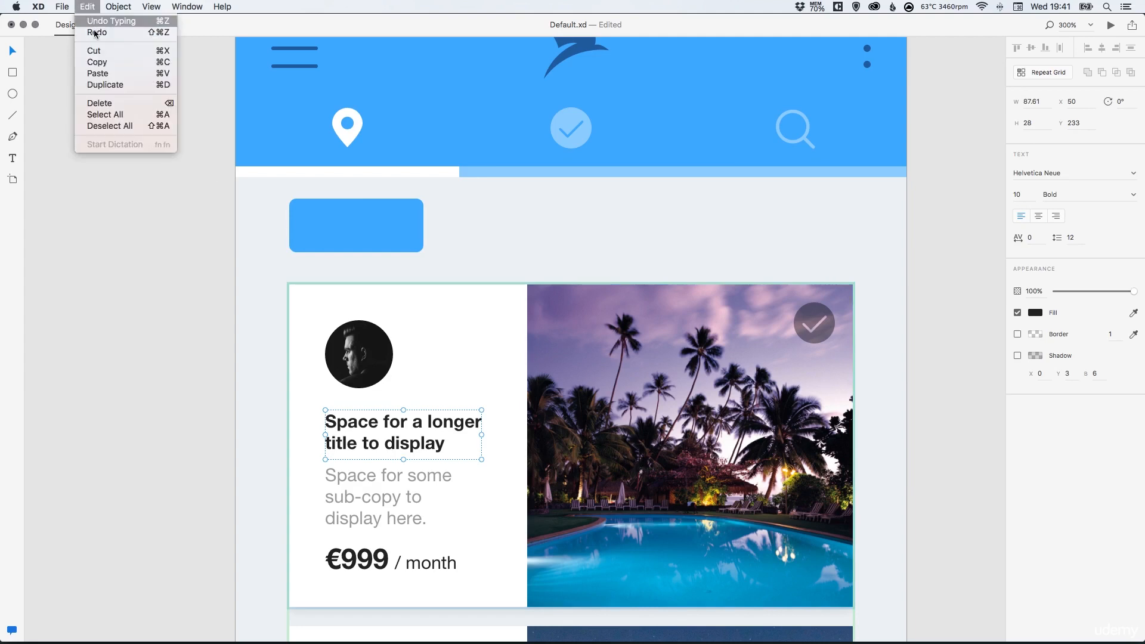
click(96, 65)
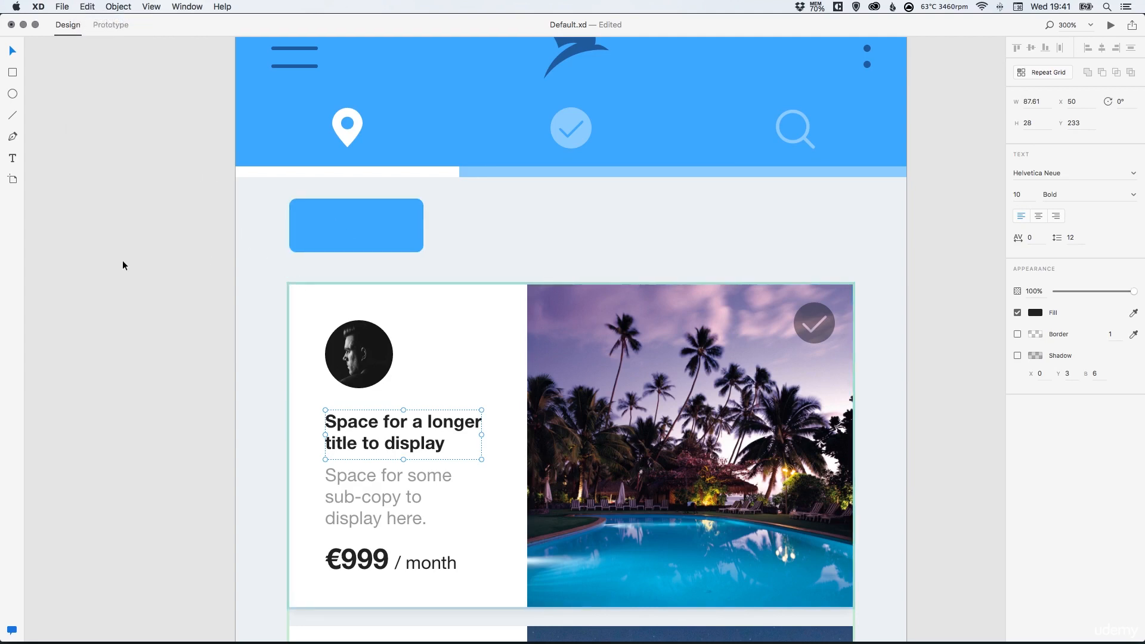
click(184, 273)
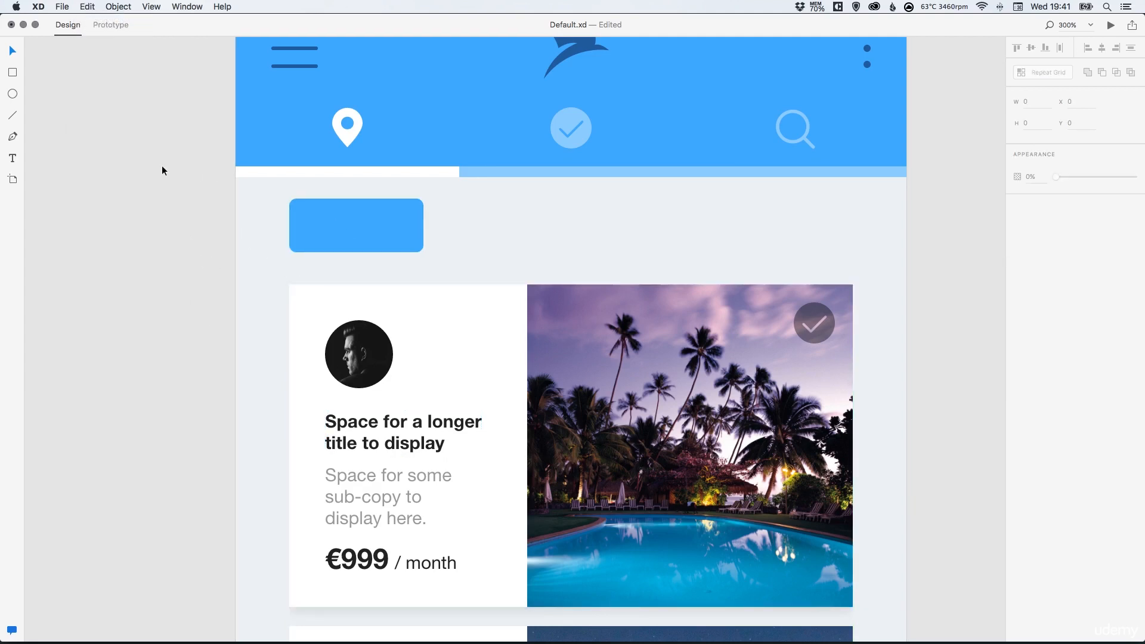
click(87, 7)
click(110, 75)
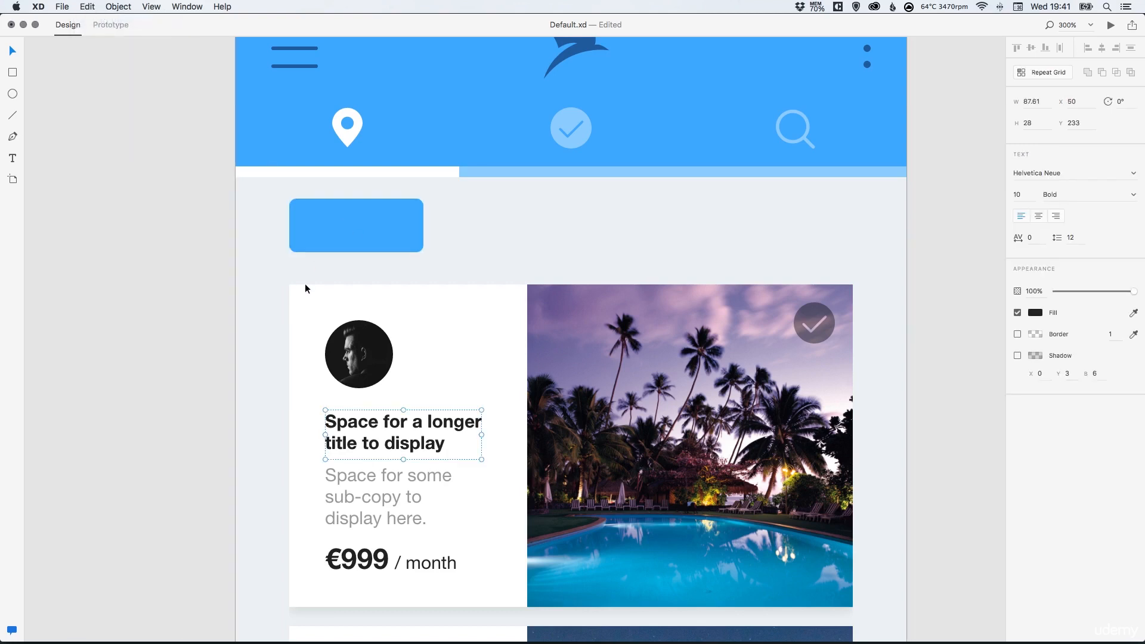
drag(350, 429, 351, 230)
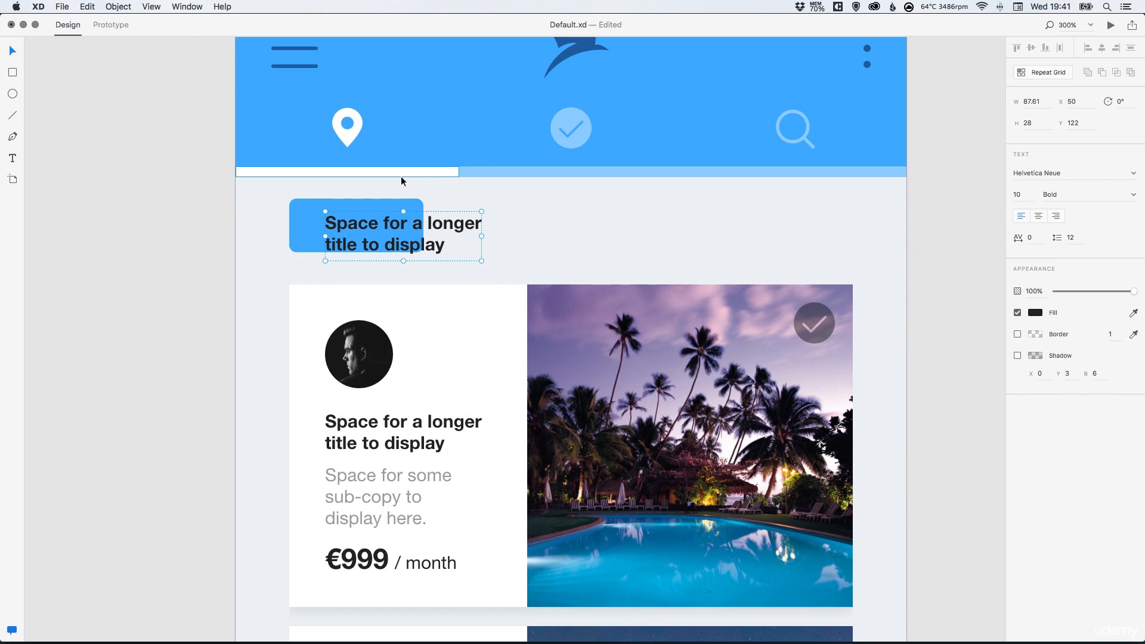
- Change the pasted title to "Tagone" and set its fill color to white (FFFFFF)
double_click(375, 223)
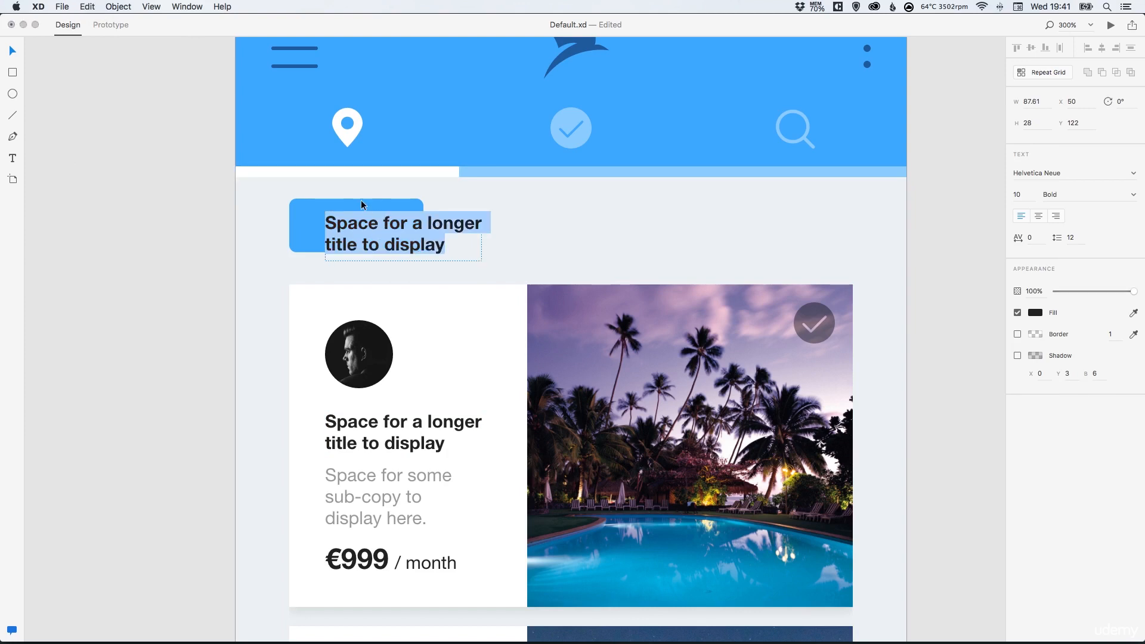
text(Tagone)
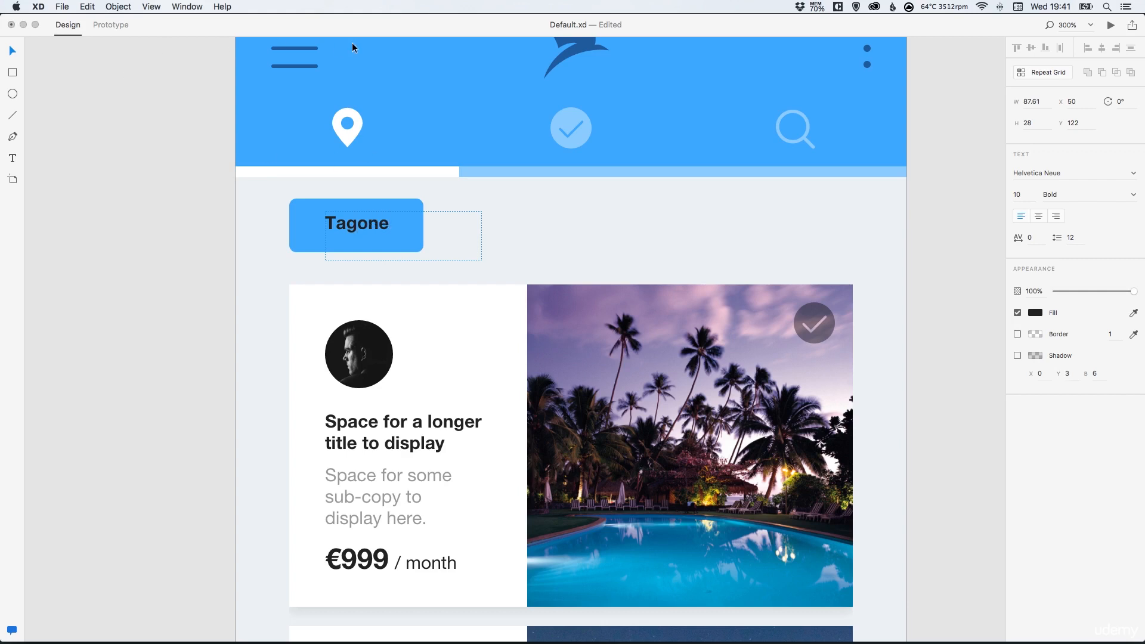
key(super+a)
click(1036, 312)
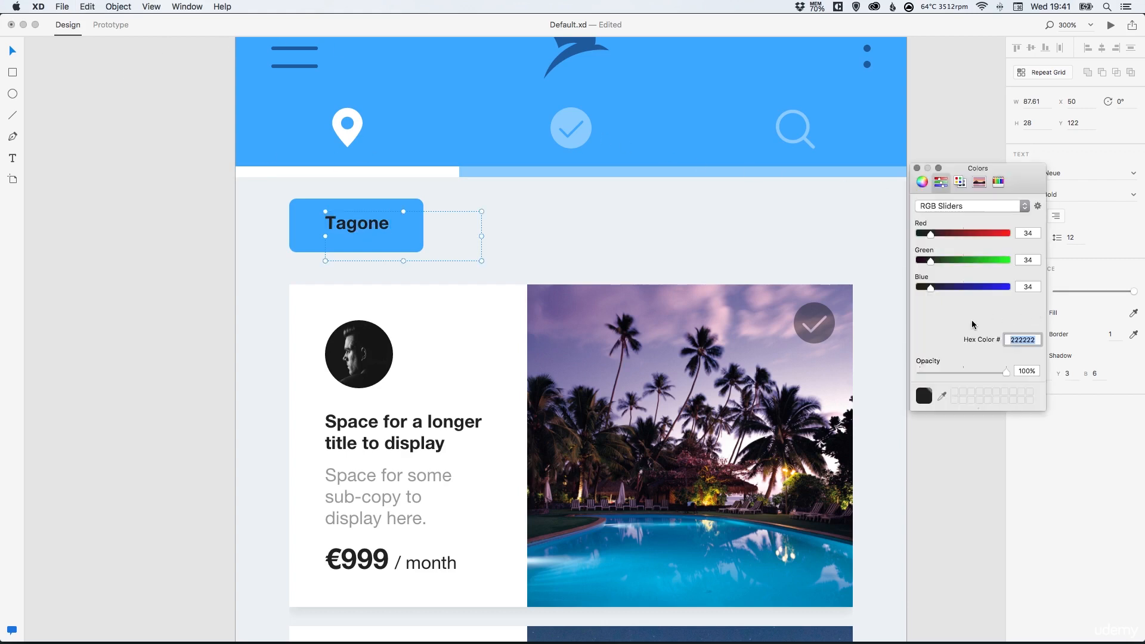
drag(978, 233, 1008, 287)
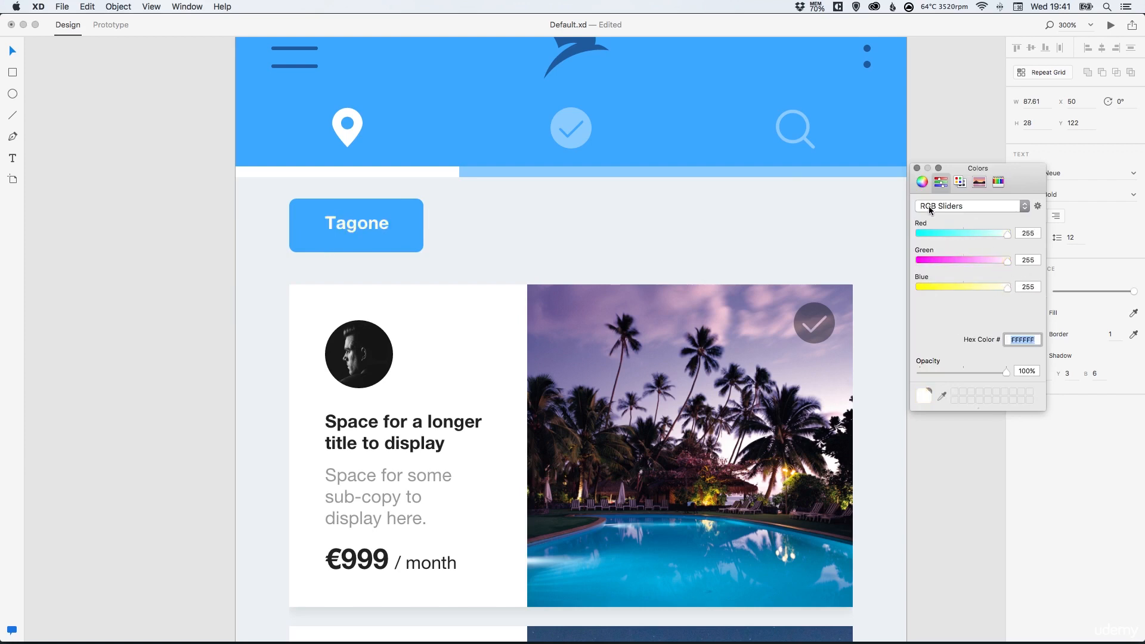
click(917, 167)
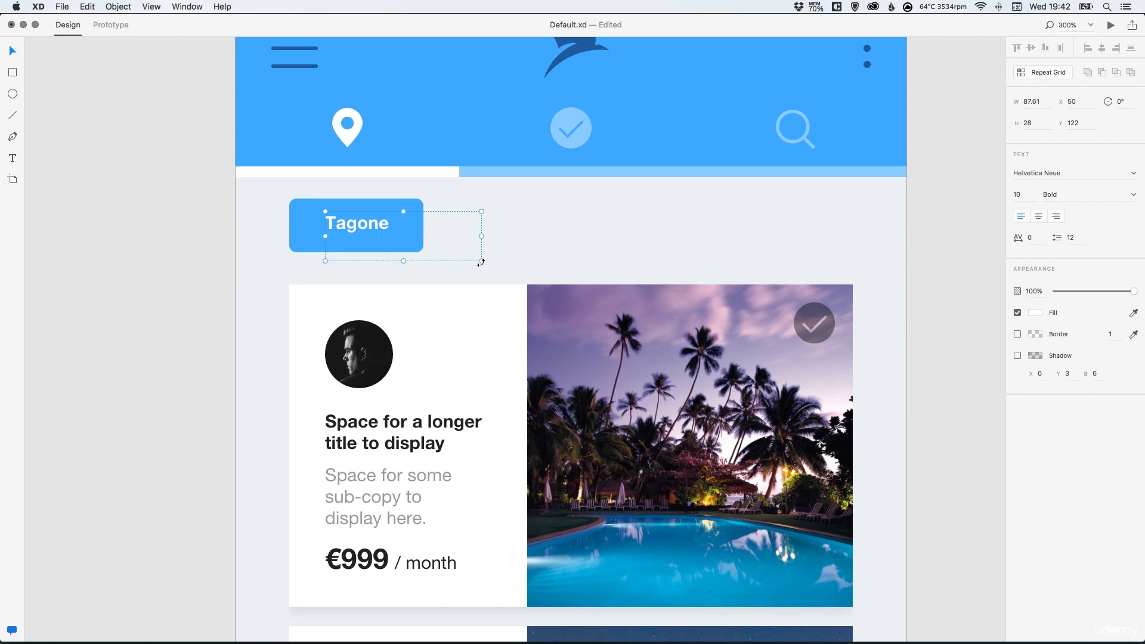
- Place the Tagone label close to the blue rectangle's left edge and reduce the rectangle's height to 24
drag(482, 258, 395, 234)
key(super+z)
click(73, 79)
key(super+equal)
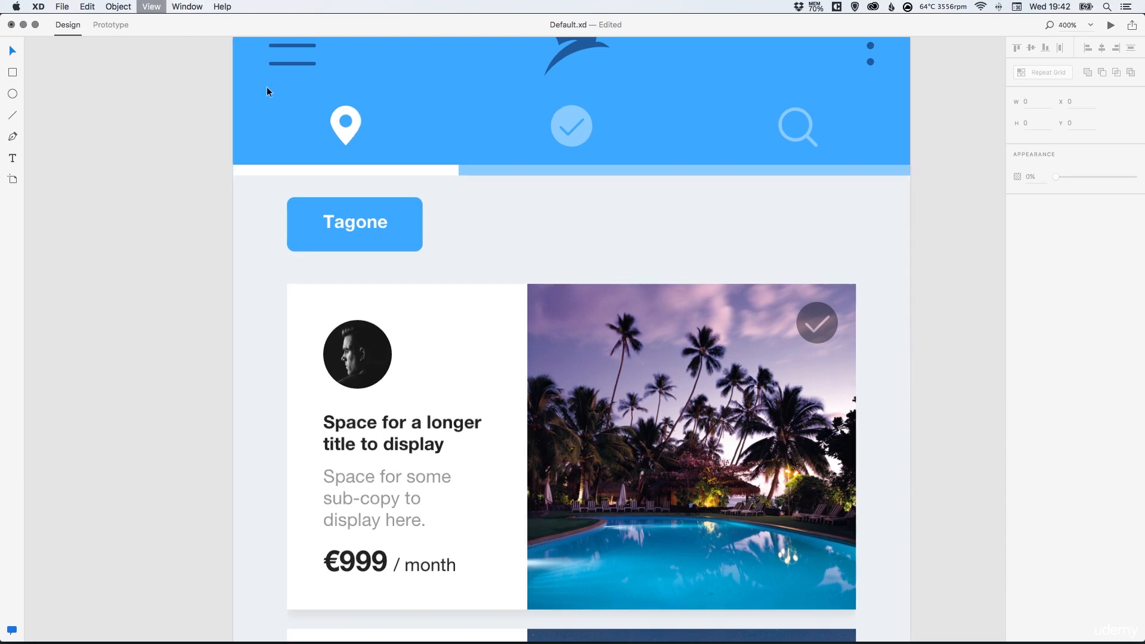
drag(295, 181, 267, 178)
click(290, 206)
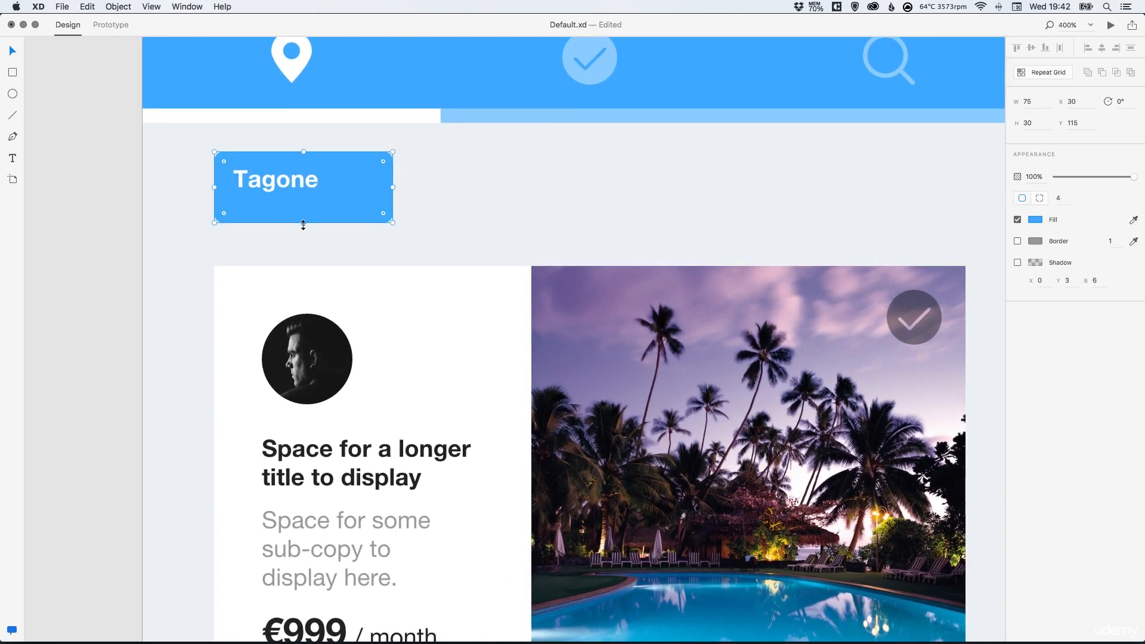
drag(304, 223, 304, 208)
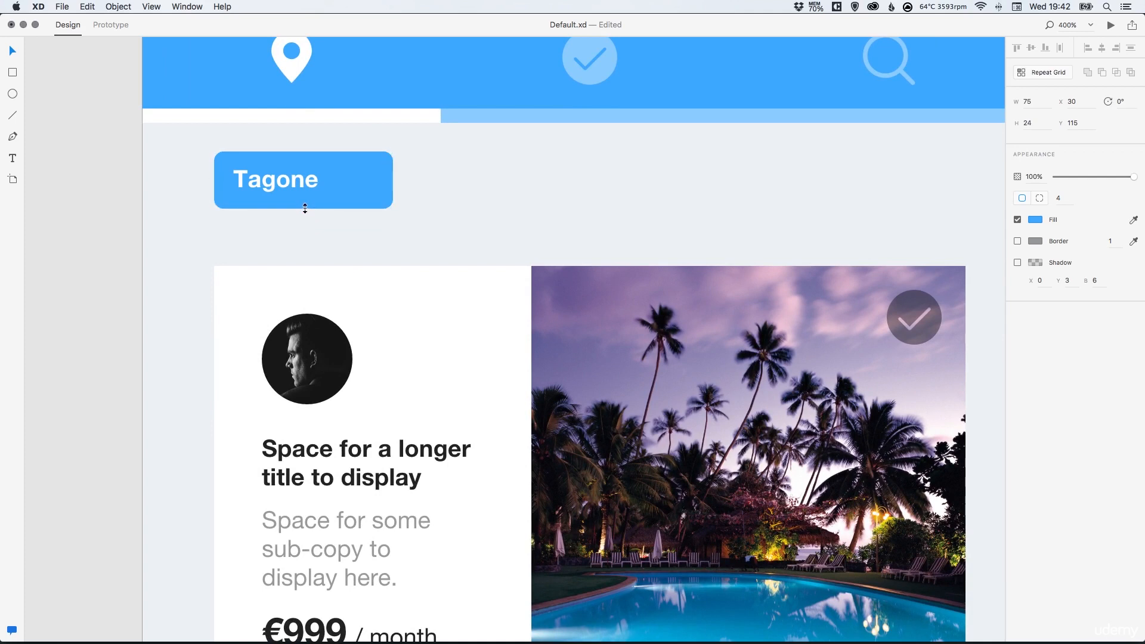
- Copy the top bar of the header's hamburger icon, paste it, and place the copy at the right end of the Tagone rectangle
scroll(343, 304, up, 5)
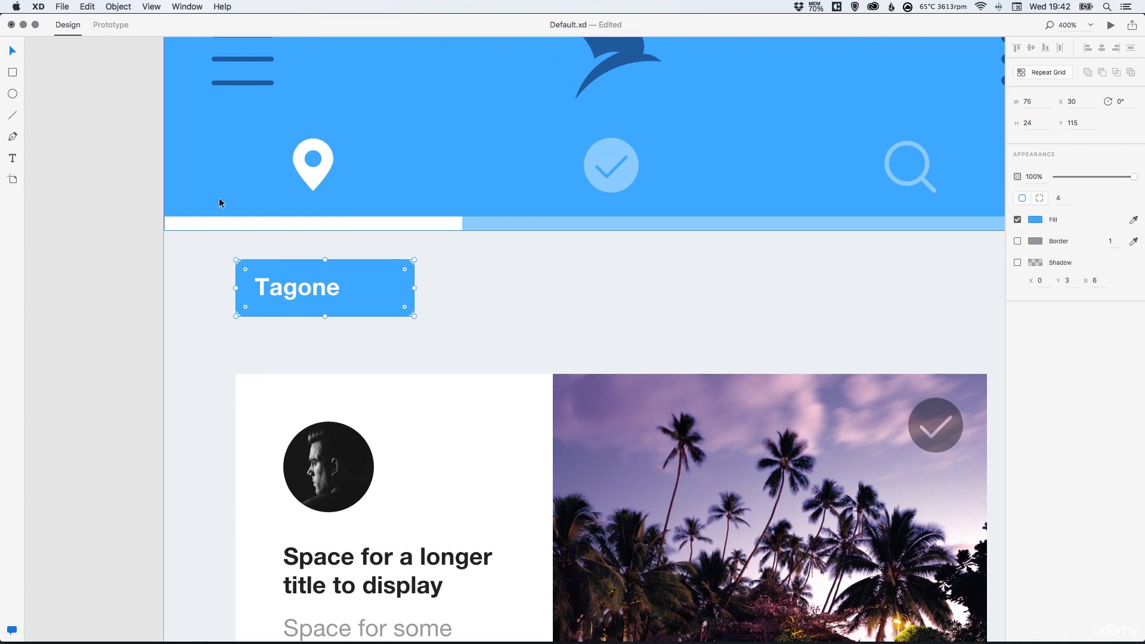
drag(127, 117, 126, 144)
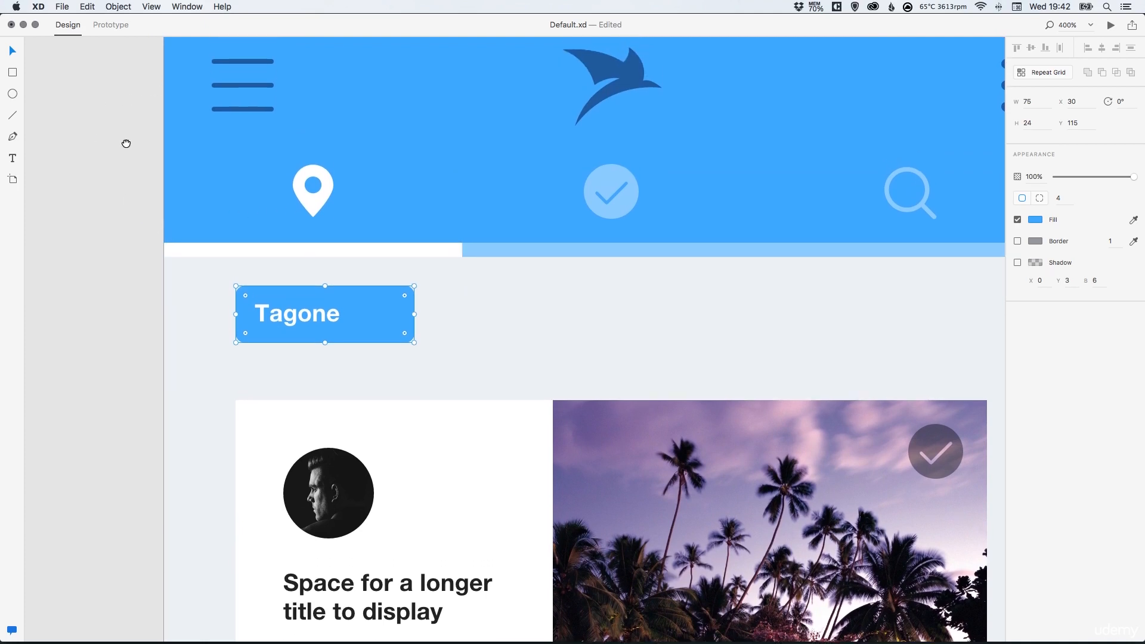
double_click(242, 62)
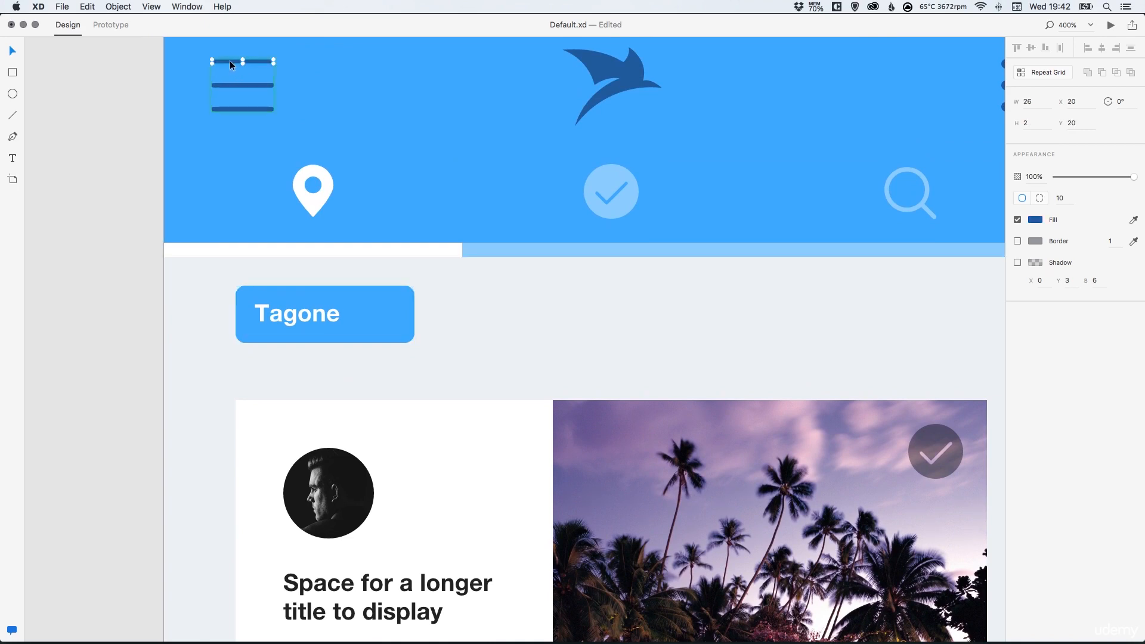
click(87, 6)
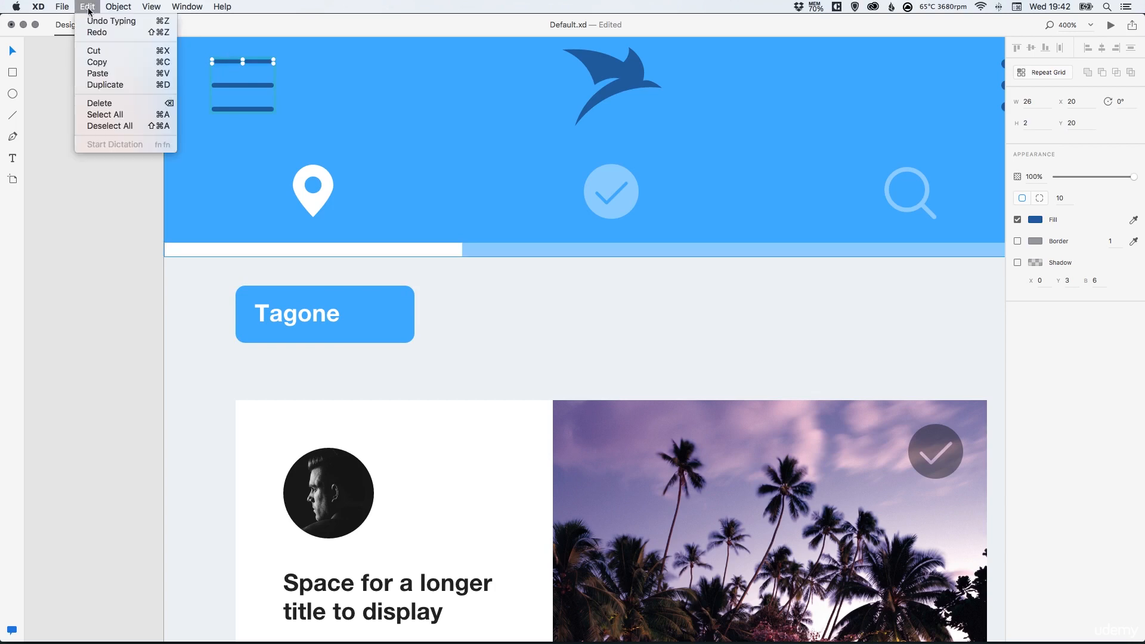
click(98, 63)
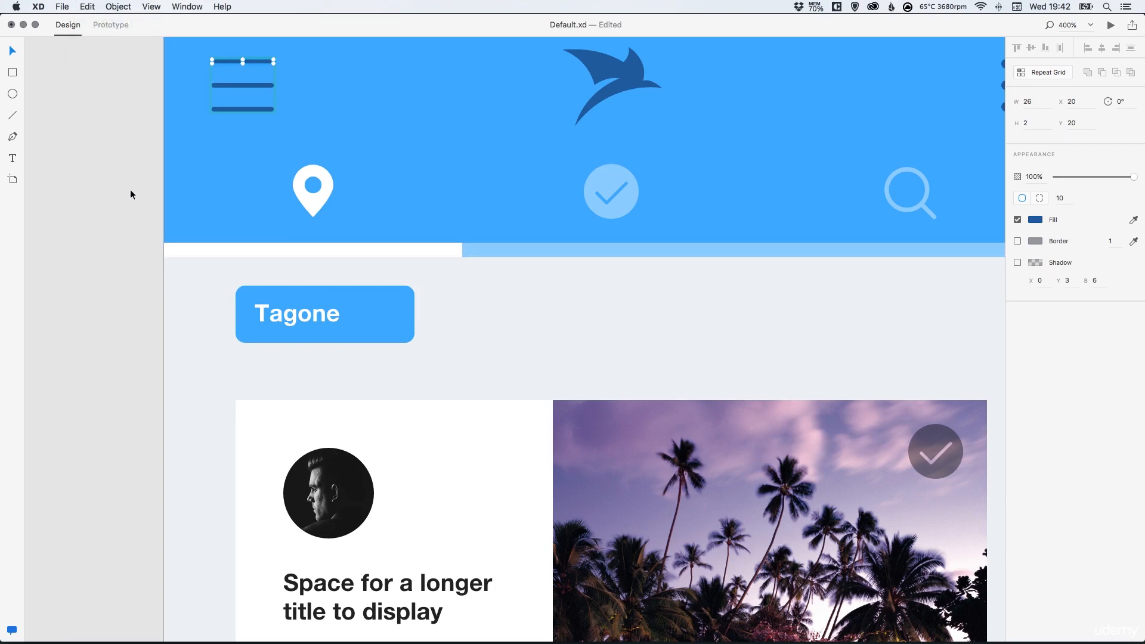
click(89, 163)
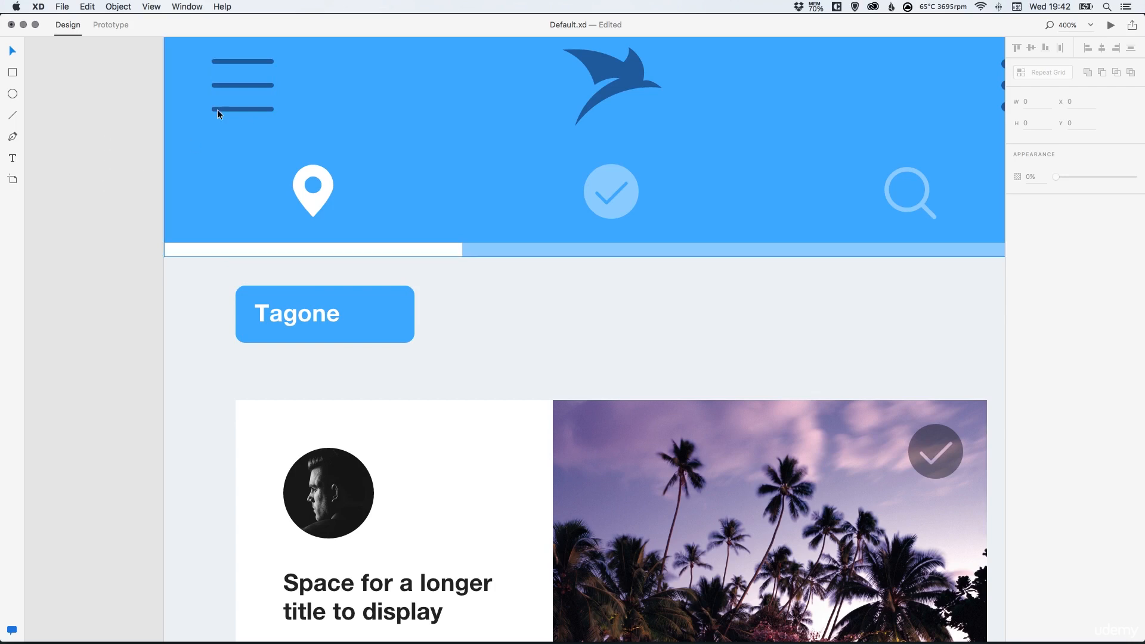
click(87, 7)
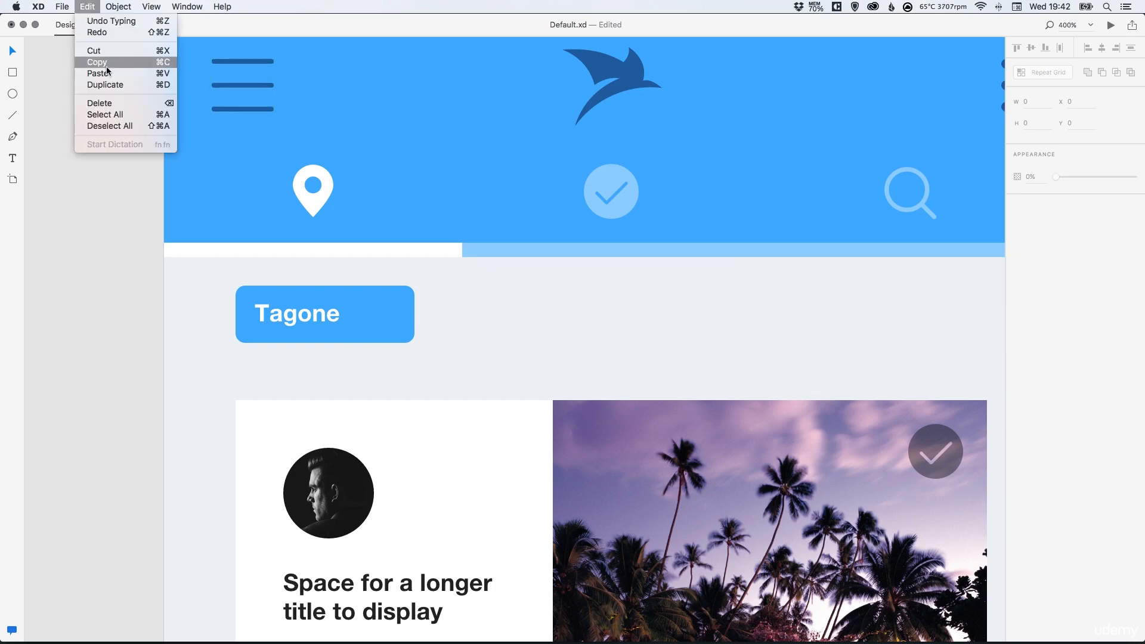
click(98, 73)
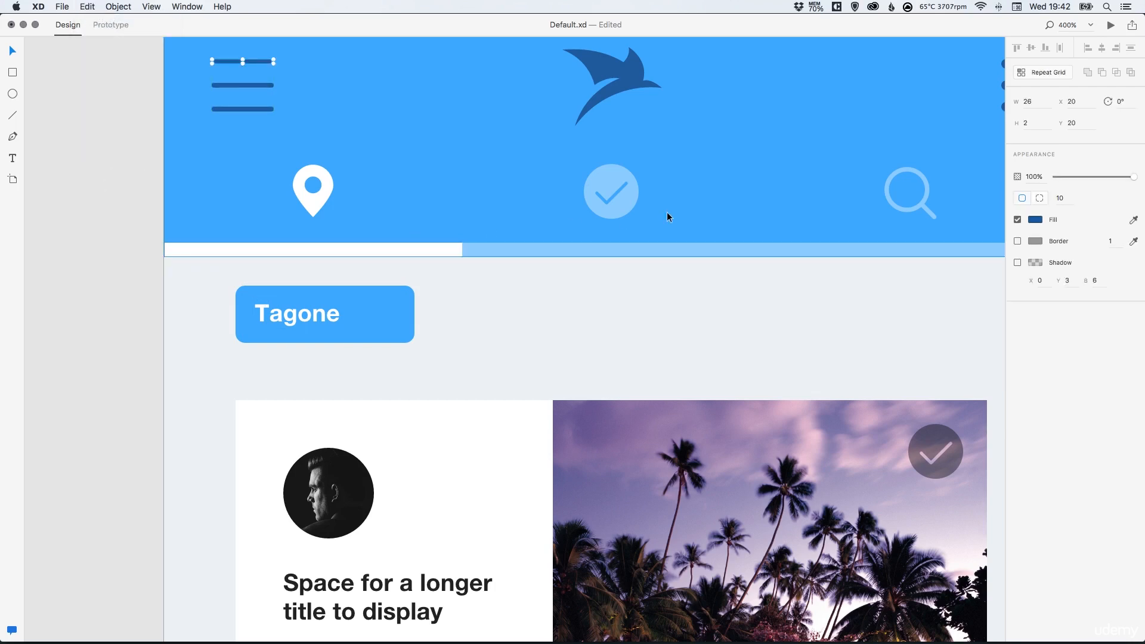
drag(256, 61, 421, 314)
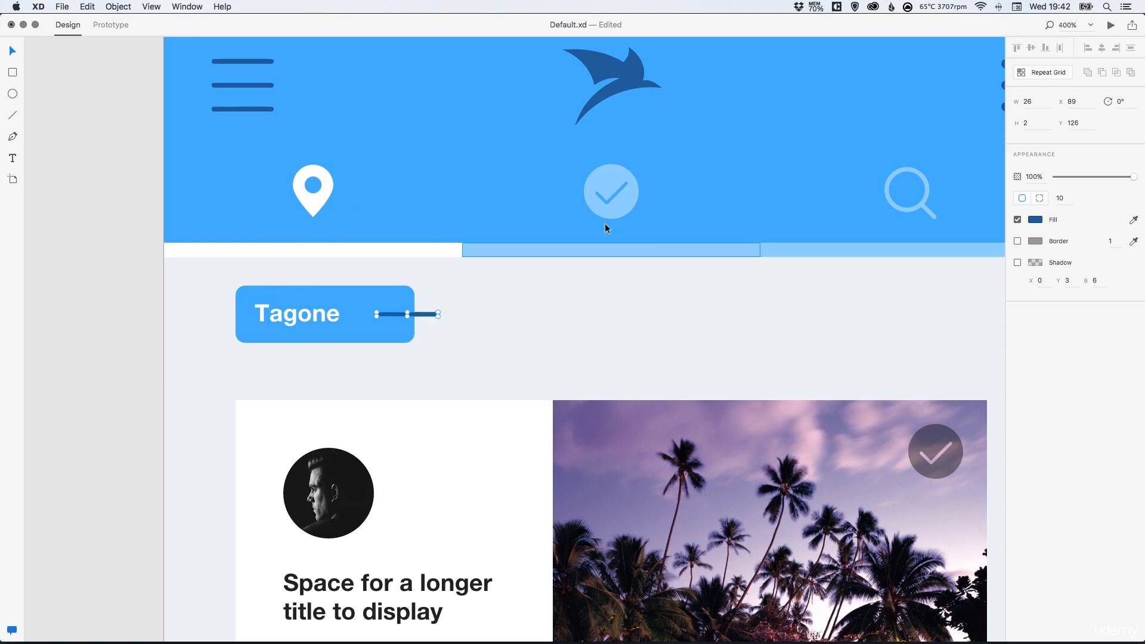
- Set the width of the pasted bar on the Tagone rectangle to 10
click(1036, 102)
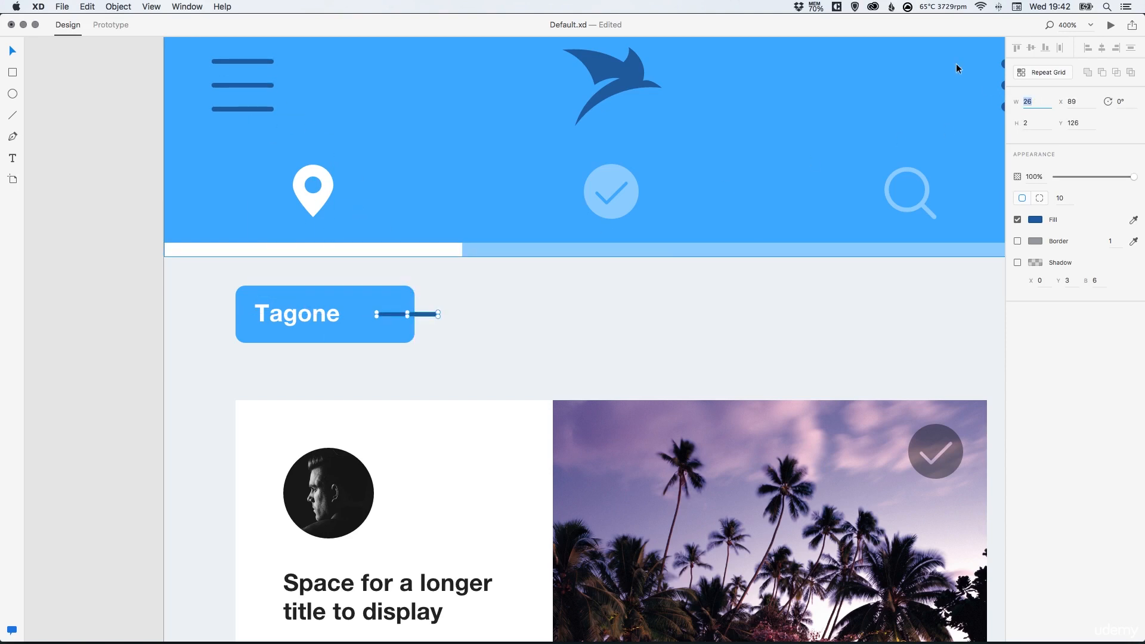
text(14)
key(Return)
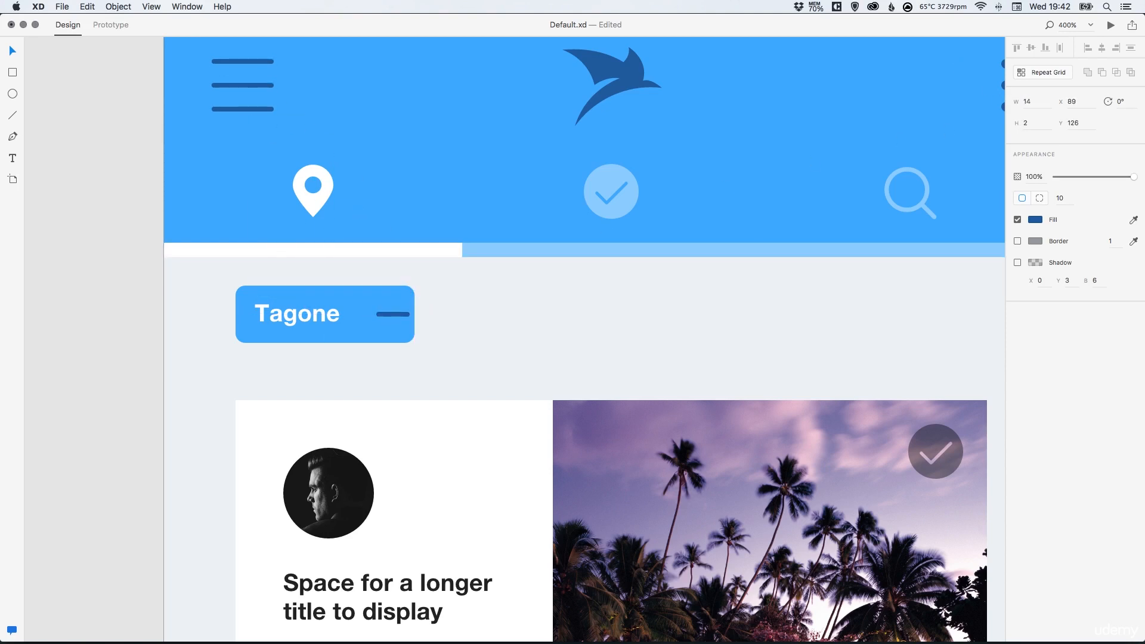
click(1035, 101)
text(10)
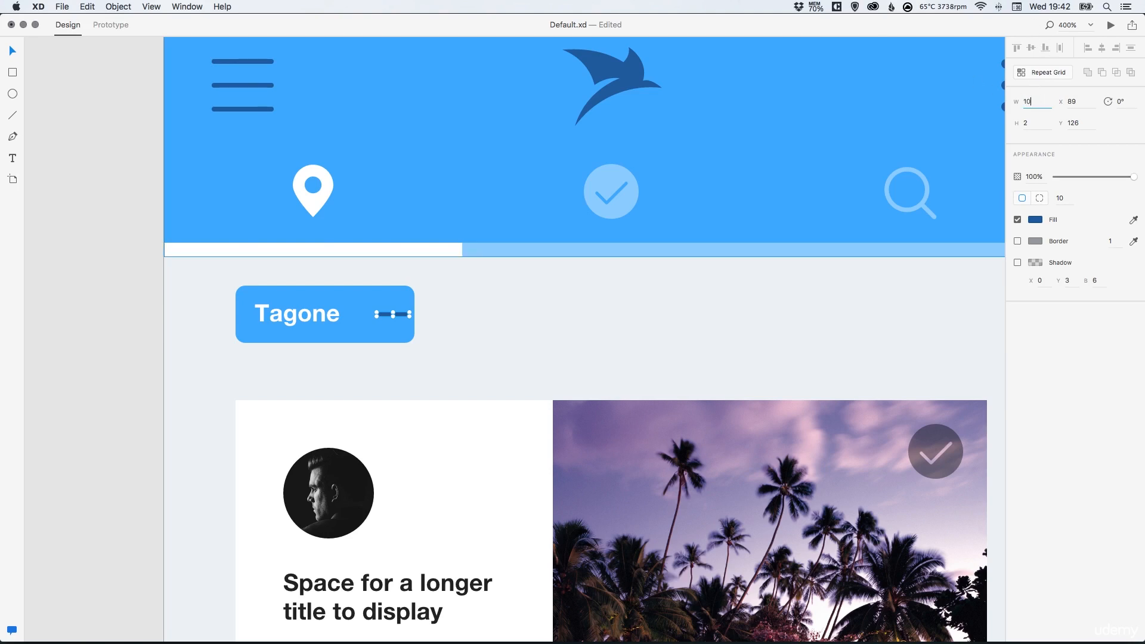
key(Return)
- Duplicate the short bar and rotate the copy 90° across the original to form a plus sign
click(88, 7)
click(127, 85)
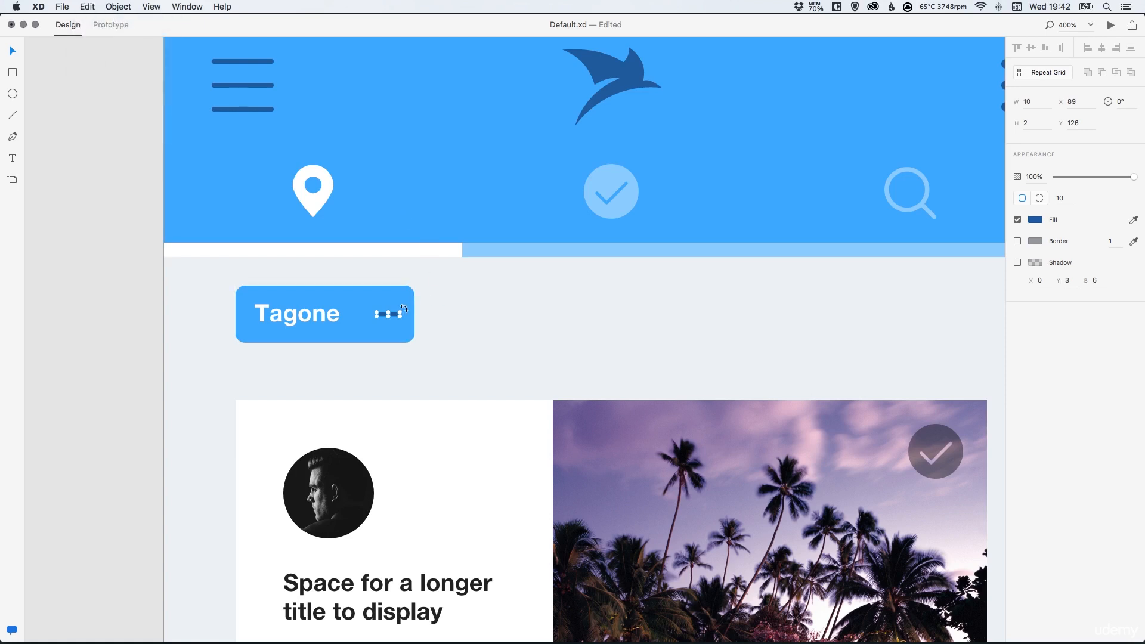
drag(405, 310, 396, 327)
- Merge the two crossed bars into a single plus shape with the Add boolean operation
key(super+equal)
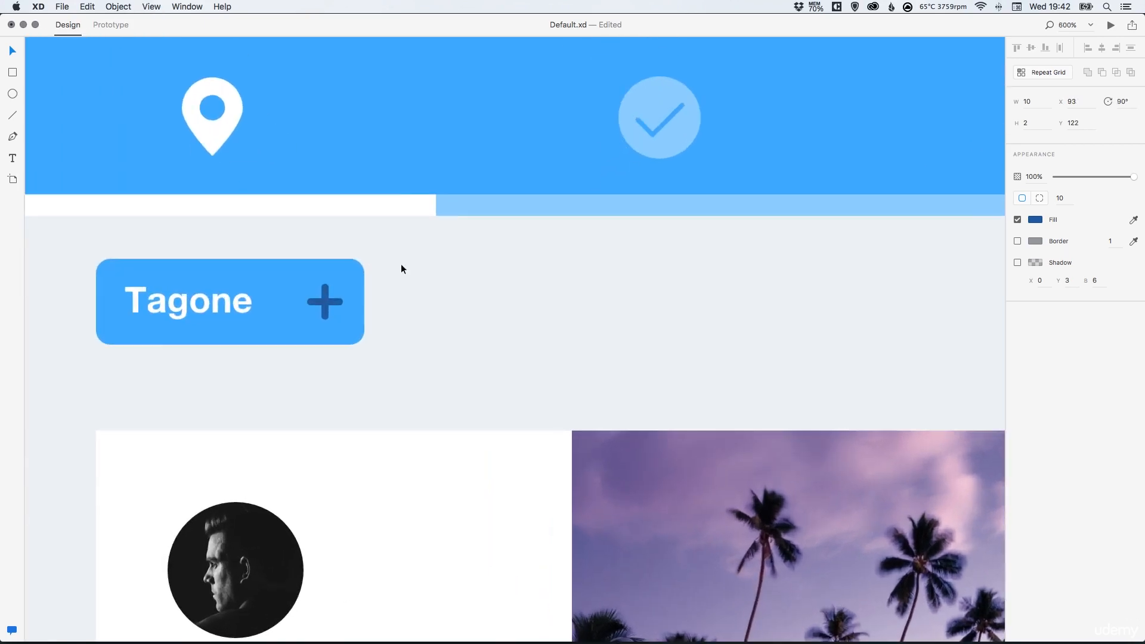
shift+click(339, 302)
click(1086, 71)
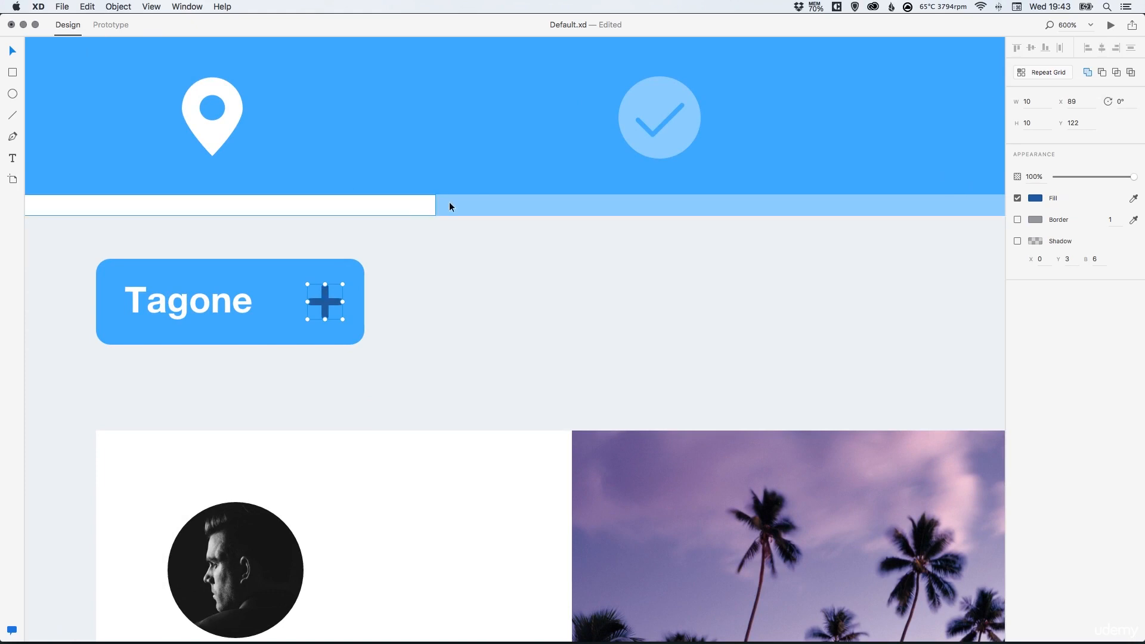
key(super+z)
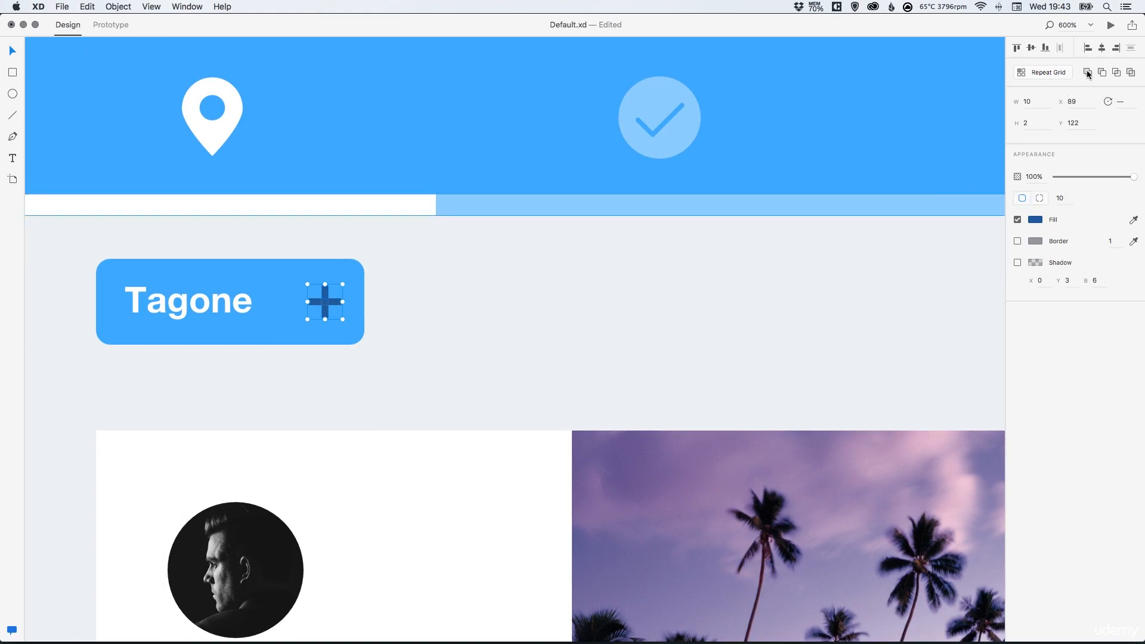
click(1086, 71)
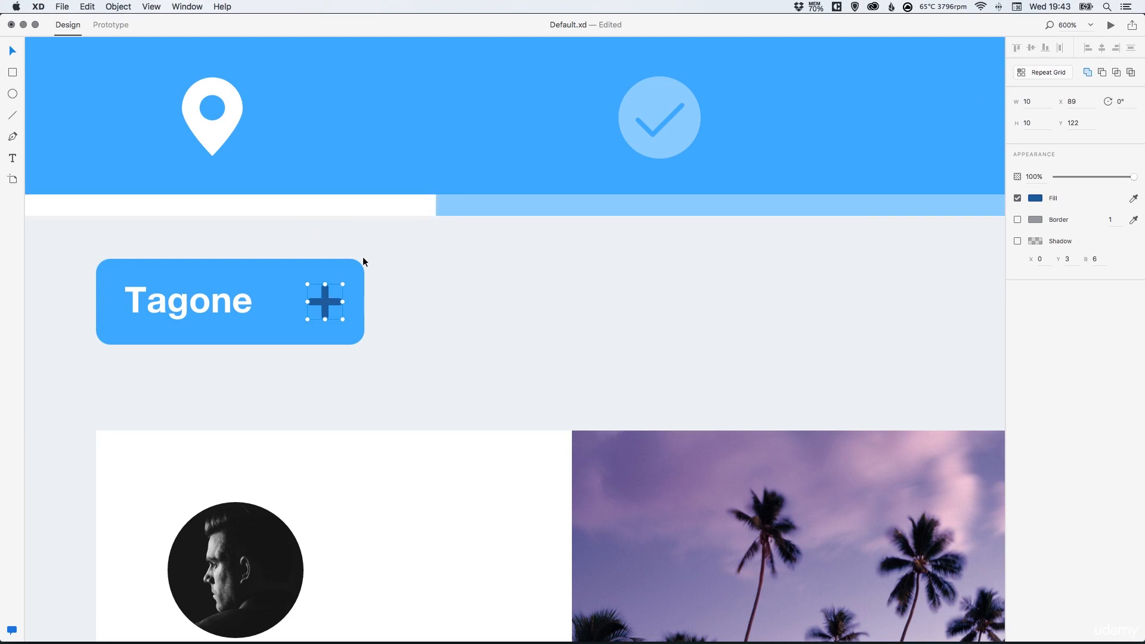
- Rotate the plus shape 45° into a close icon and move it next to the Tagone text
drag(344, 280, 289, 304)
key(super+shift+a)
- Shrink the blue tag rectangle to a width of 66 and a height of 23
click(335, 292)
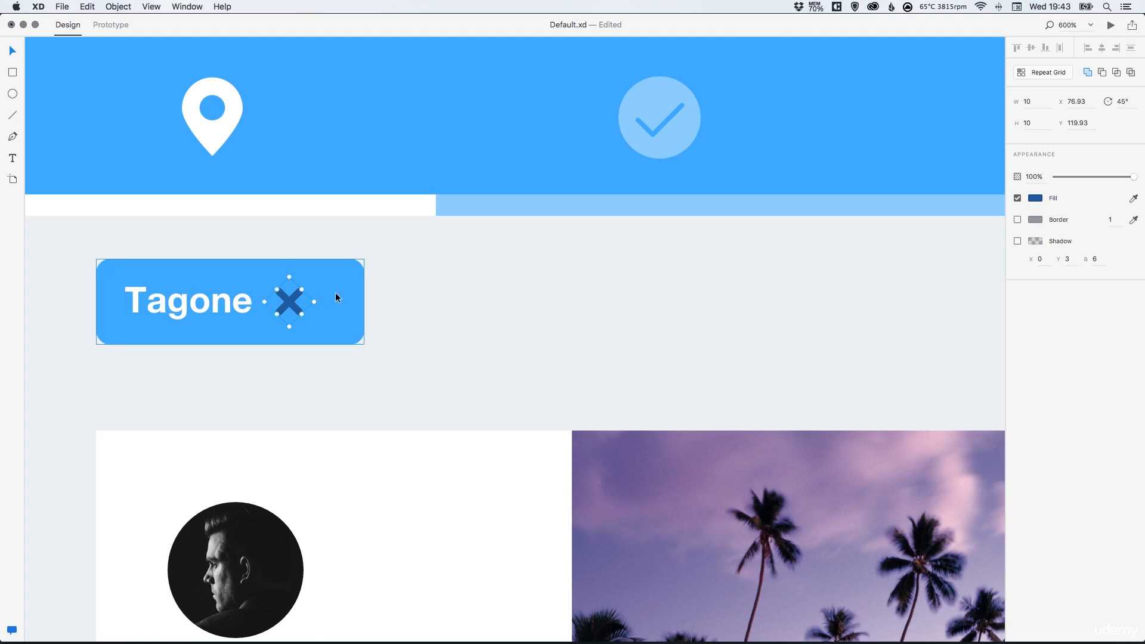
drag(363, 302, 332, 307)
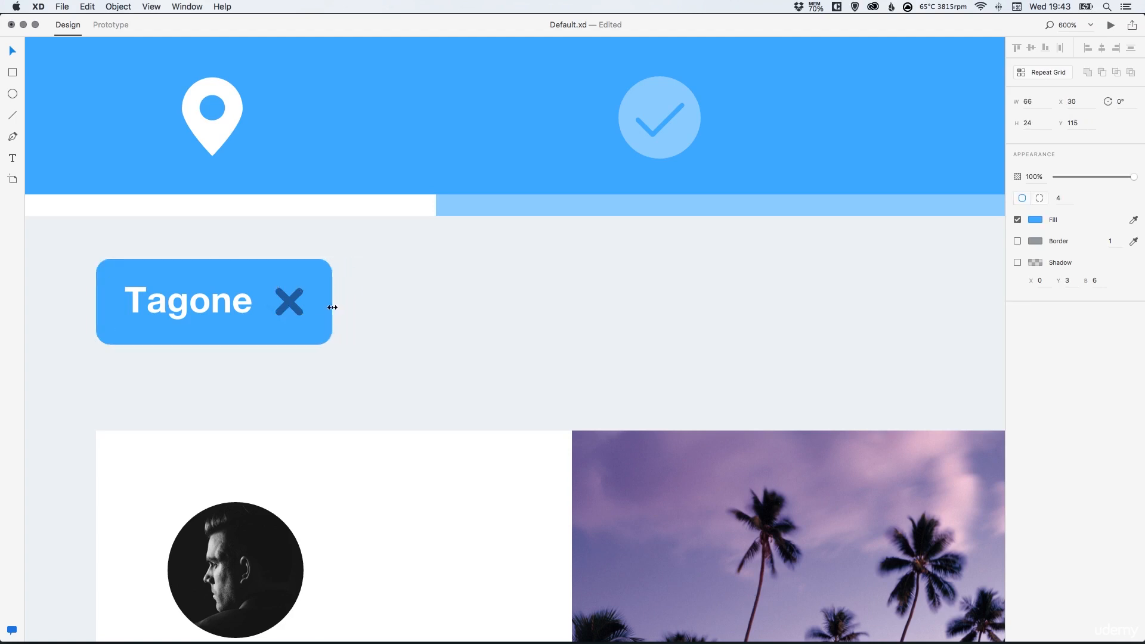
scroll(309, 299, left, 3)
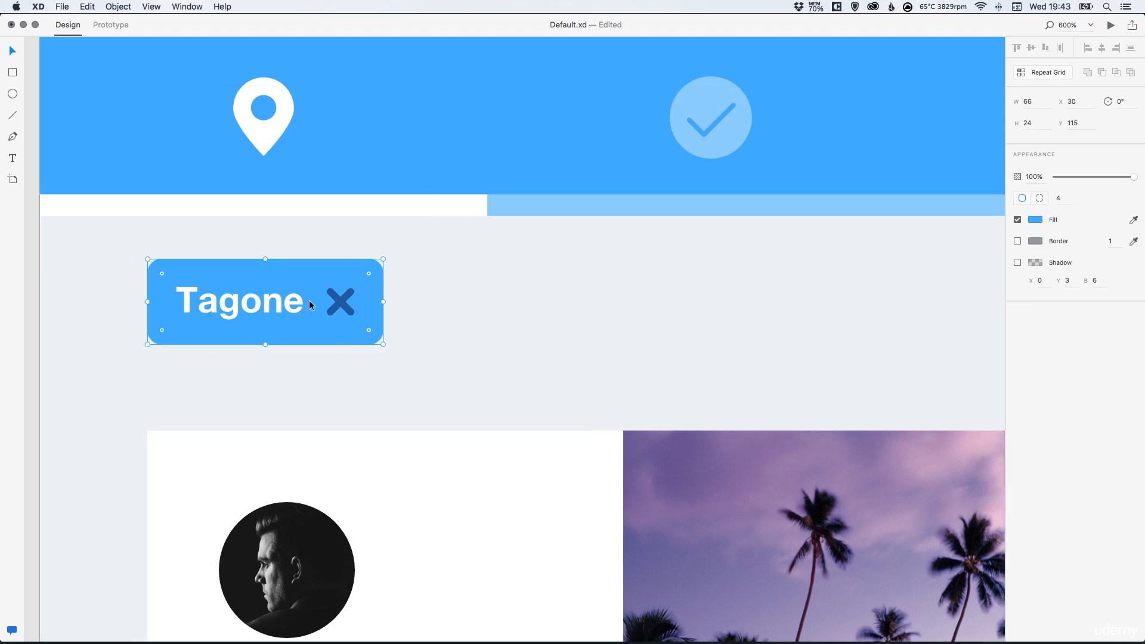
drag(266, 341, 263, 340)
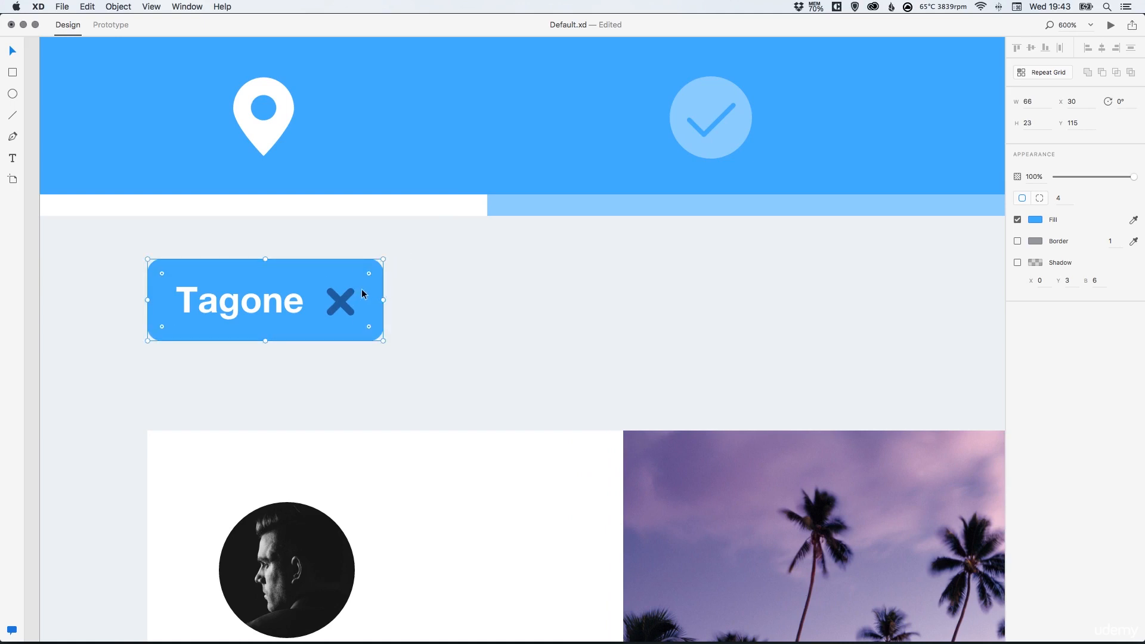
key(super+1)
click(322, 287)
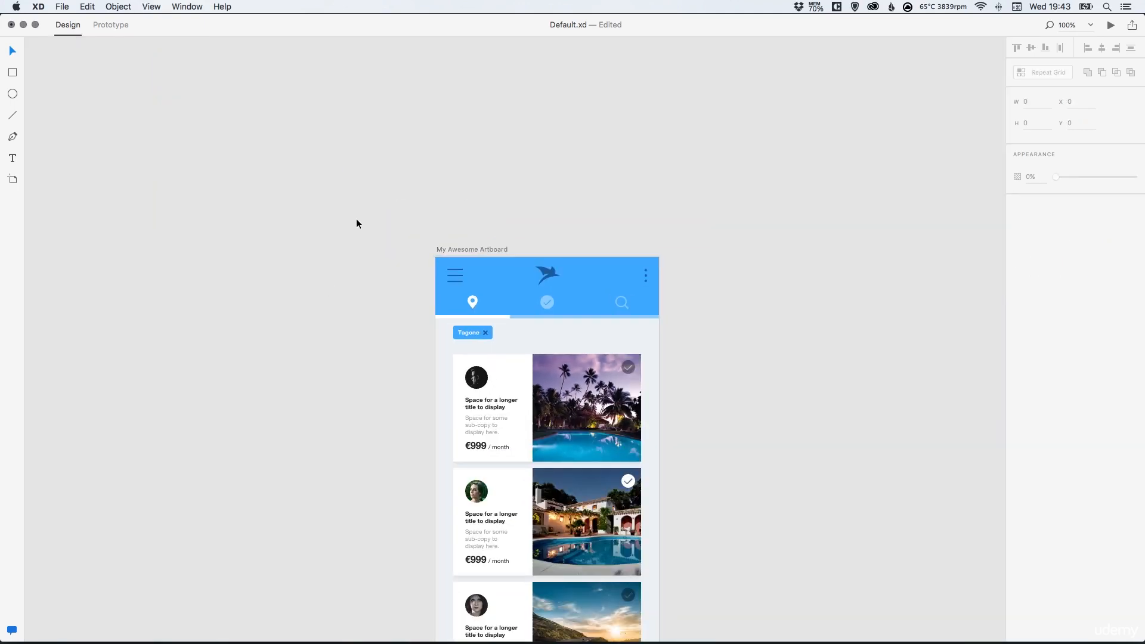
- Set the close icon's fill color to black (000000) and its opacity to 20%
key(super+plus)
key(super+plus)
key(super+plus)
key(super+plus)
key(super+plus)
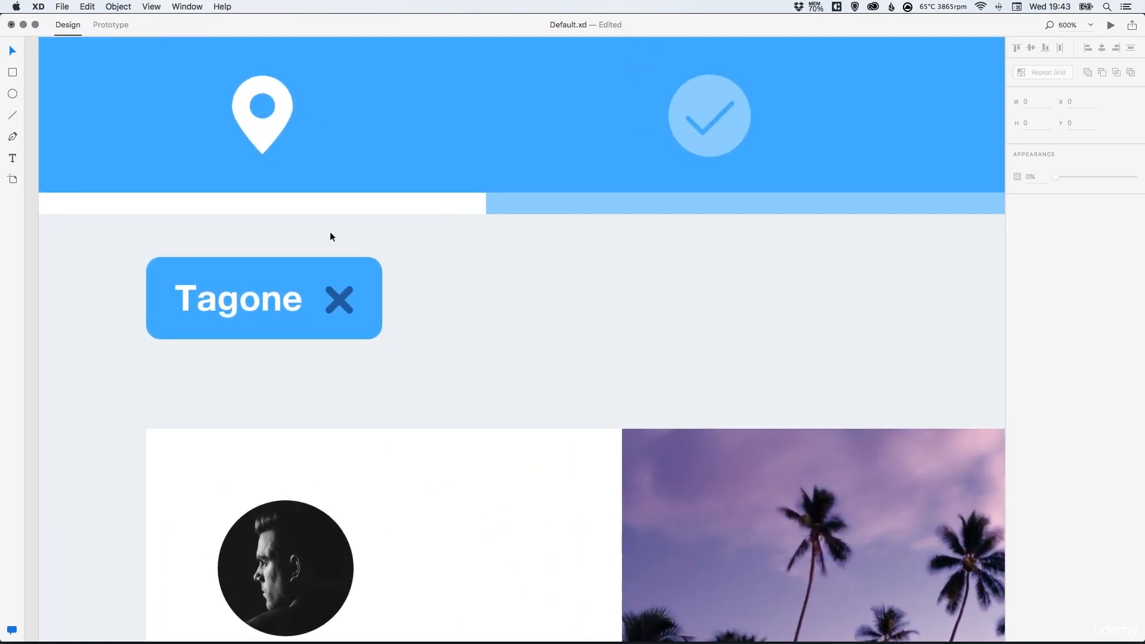
click(338, 298)
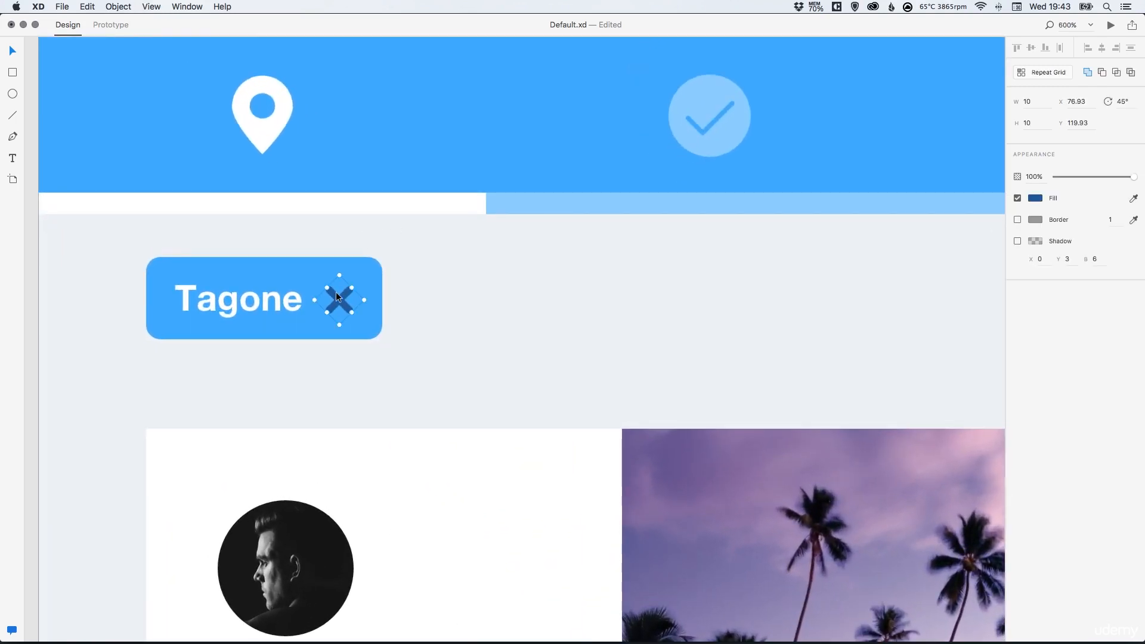
click(1035, 198)
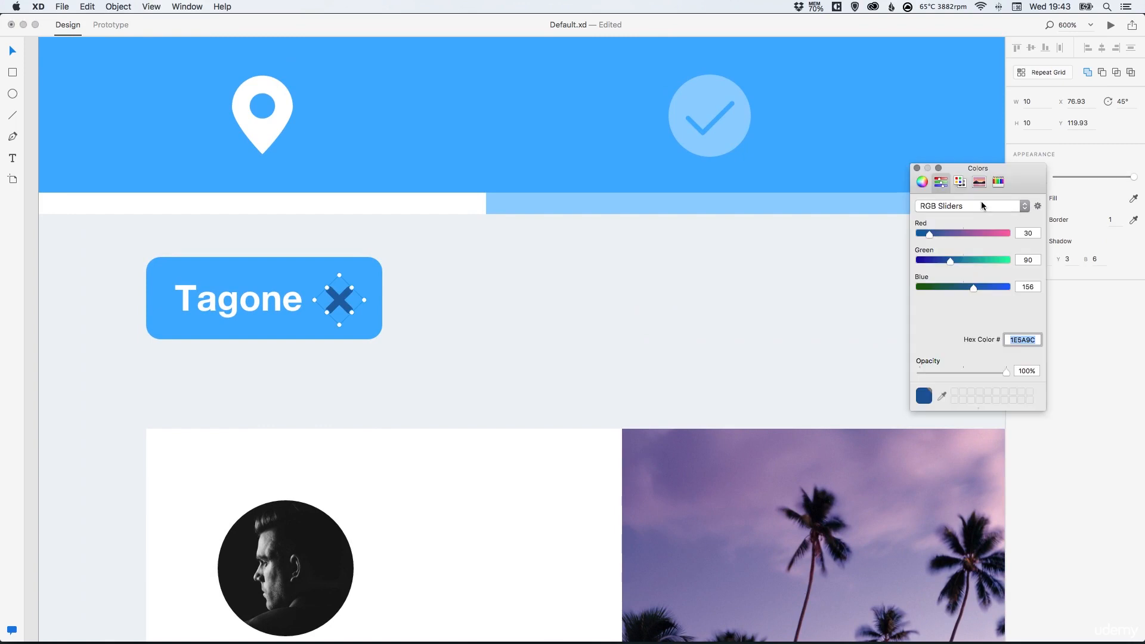
text(000000)
key(Return)
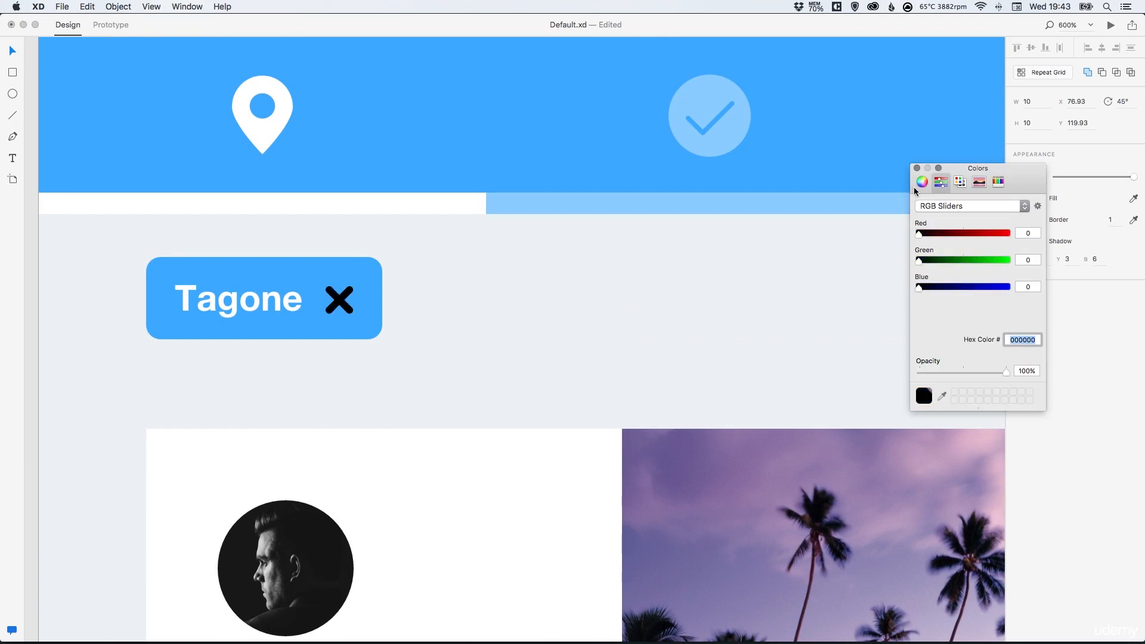
click(917, 169)
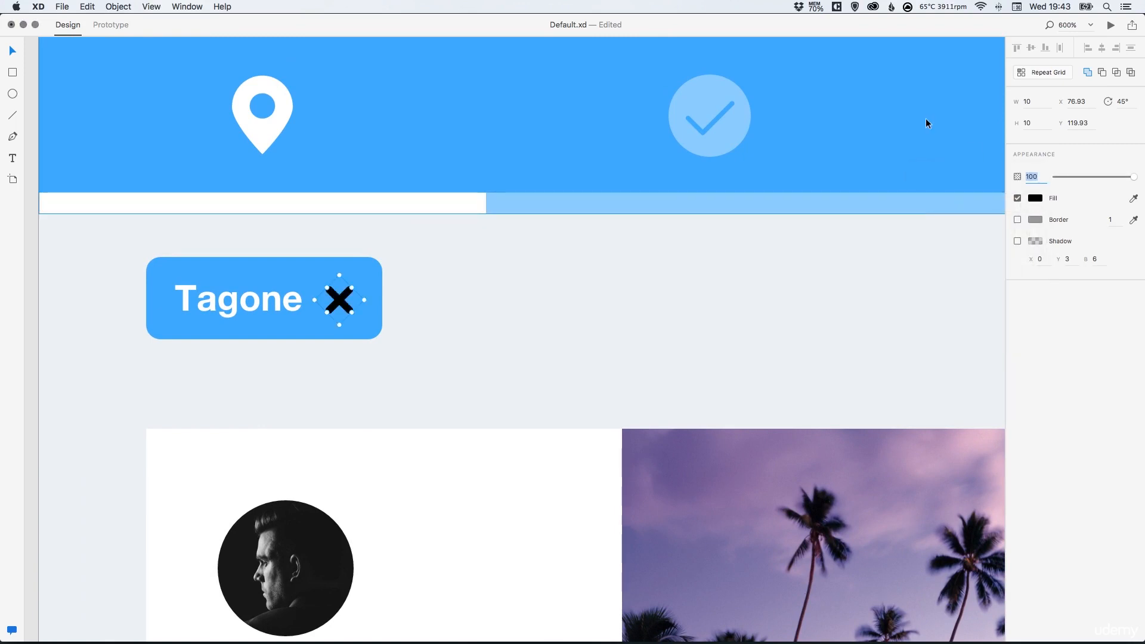
text(20)
key(Return)
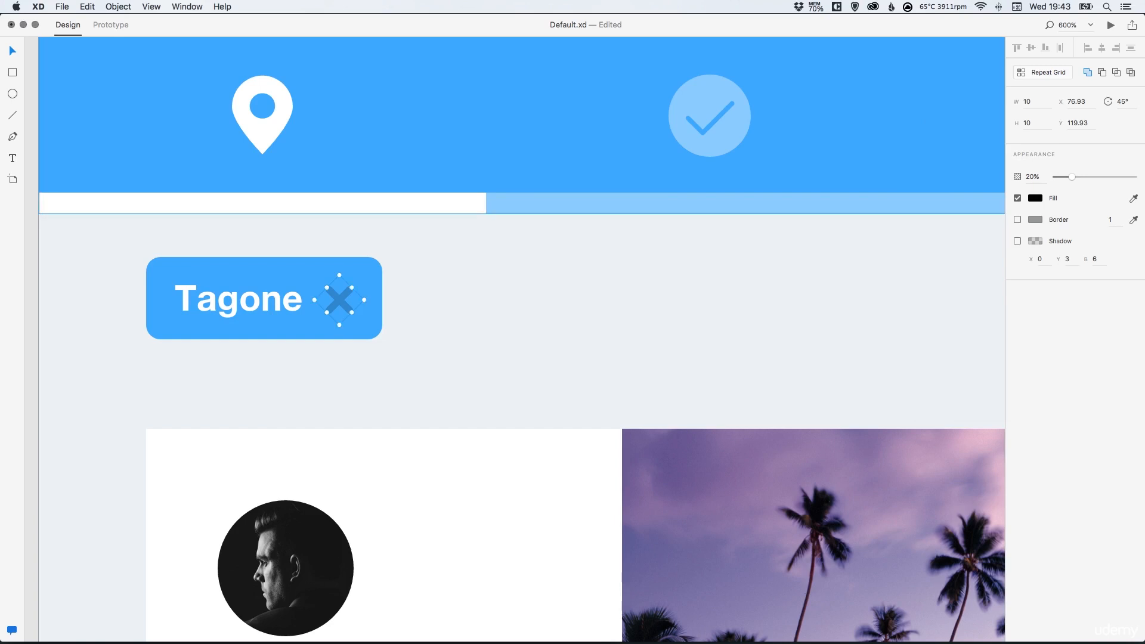
key(Escape)
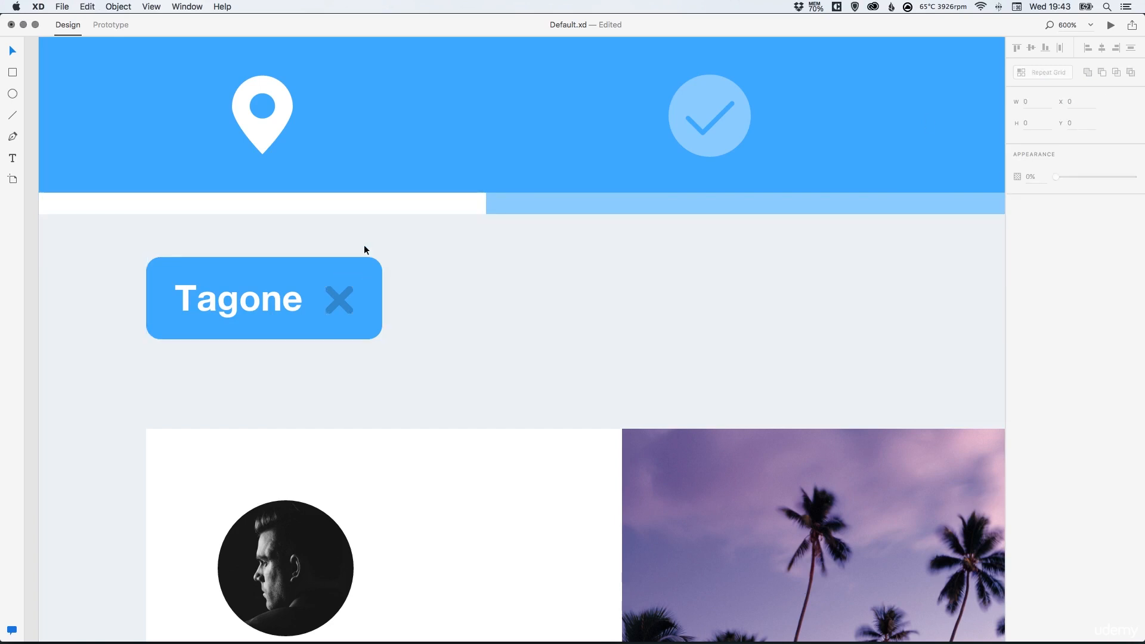
- Duplicate the complete Tagone tag and place the copy to its right with a gap of 10, at X 106
click(274, 296)
shift+click(338, 268)
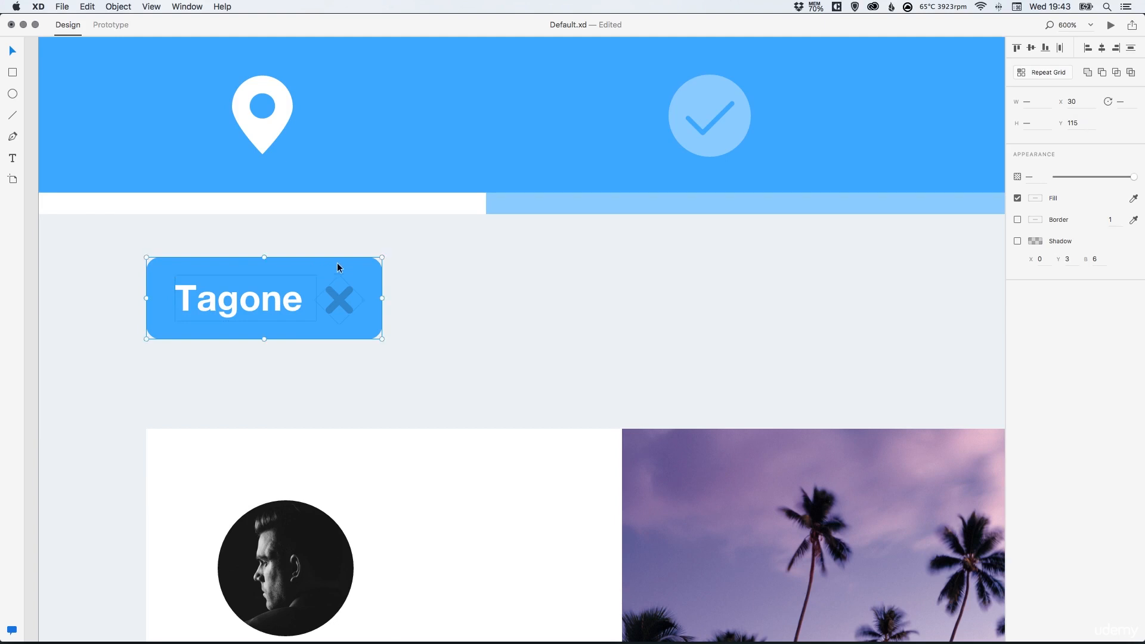
click(87, 6)
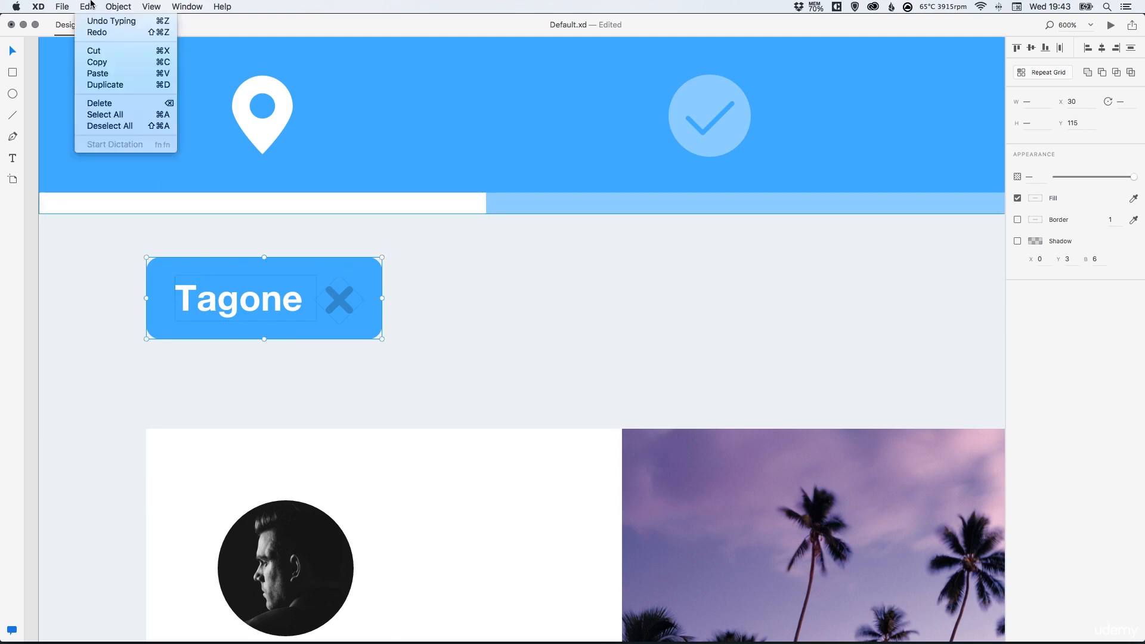
click(115, 87)
drag(210, 292, 449, 292)
drag(442, 294, 441, 298)
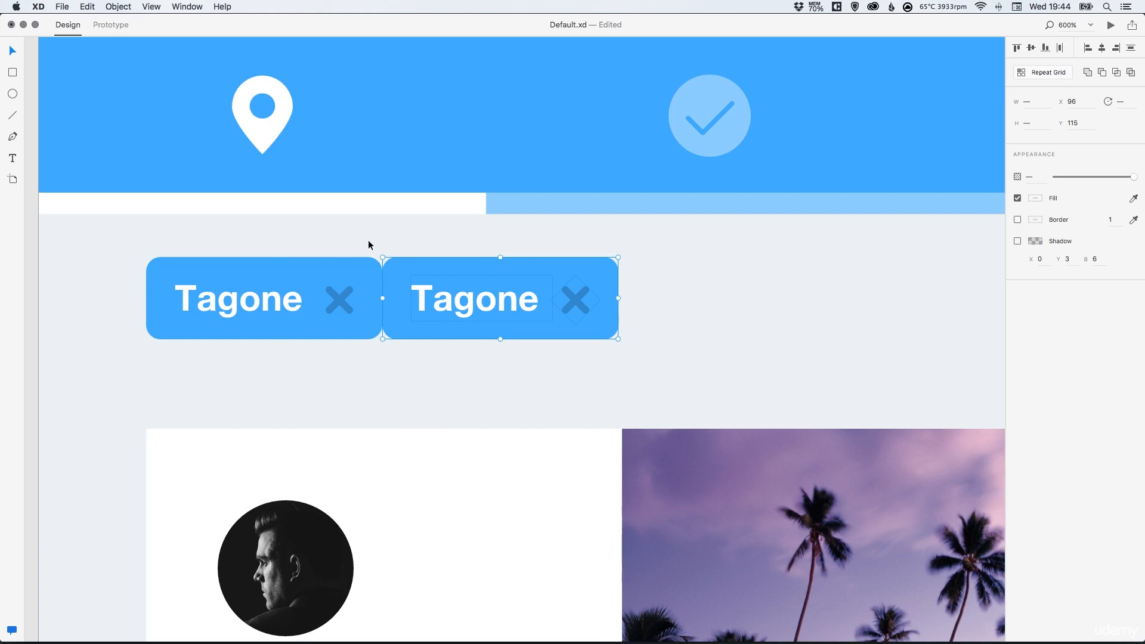
key(shift+Right)
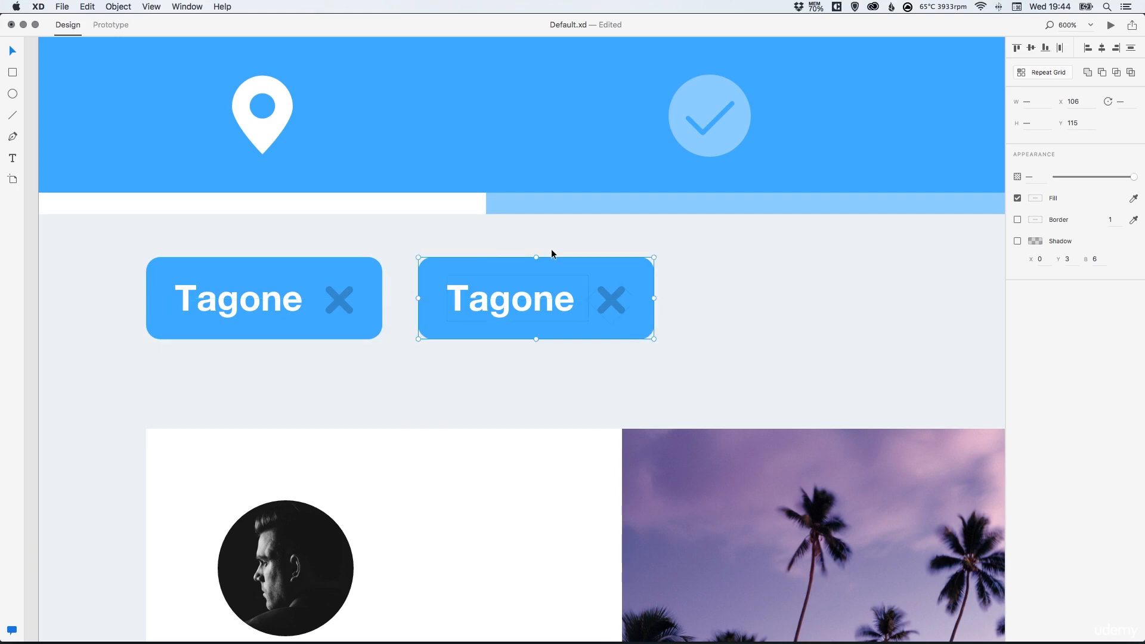
- Change the label of the duplicated tag to "Tagtwo"
double_click(519, 301)
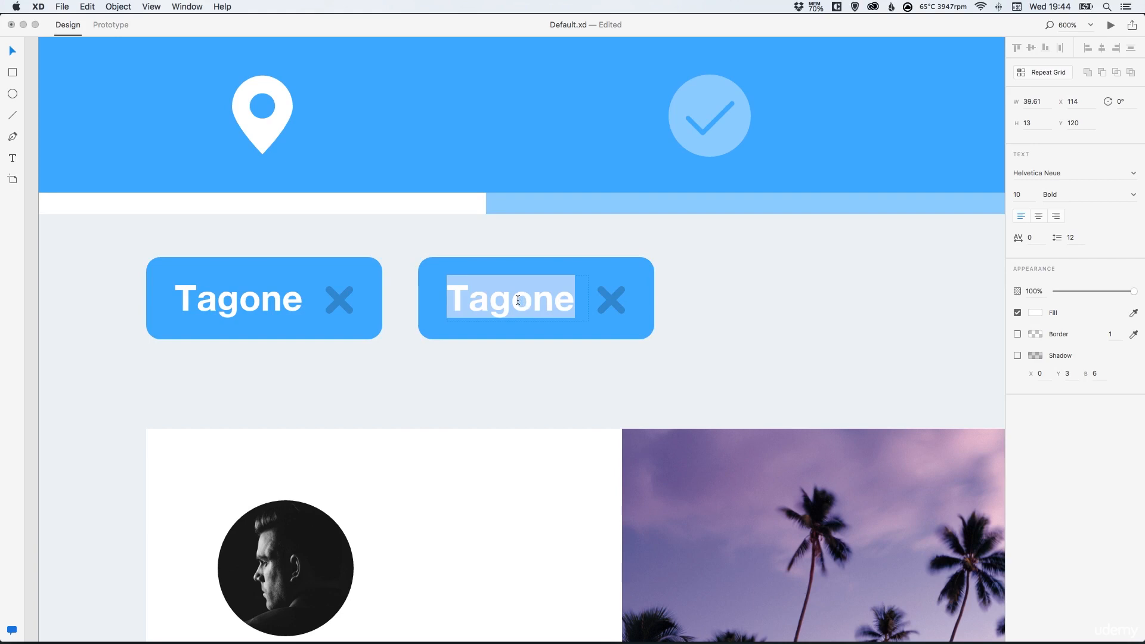
drag(518, 300, 567, 282)
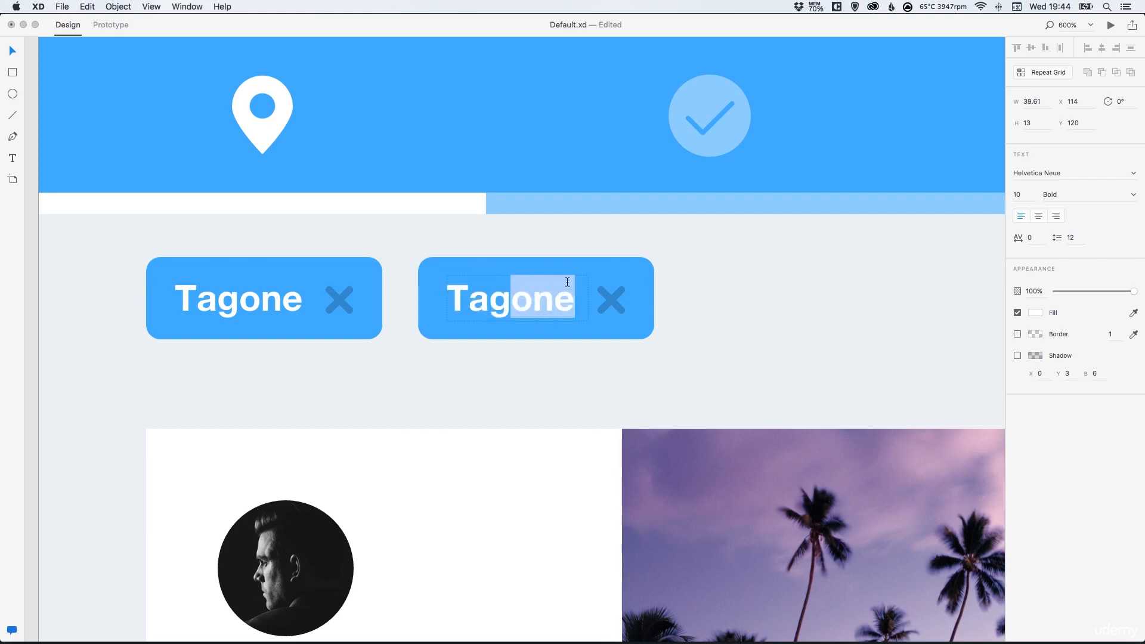
text(two)
click(11, 52)
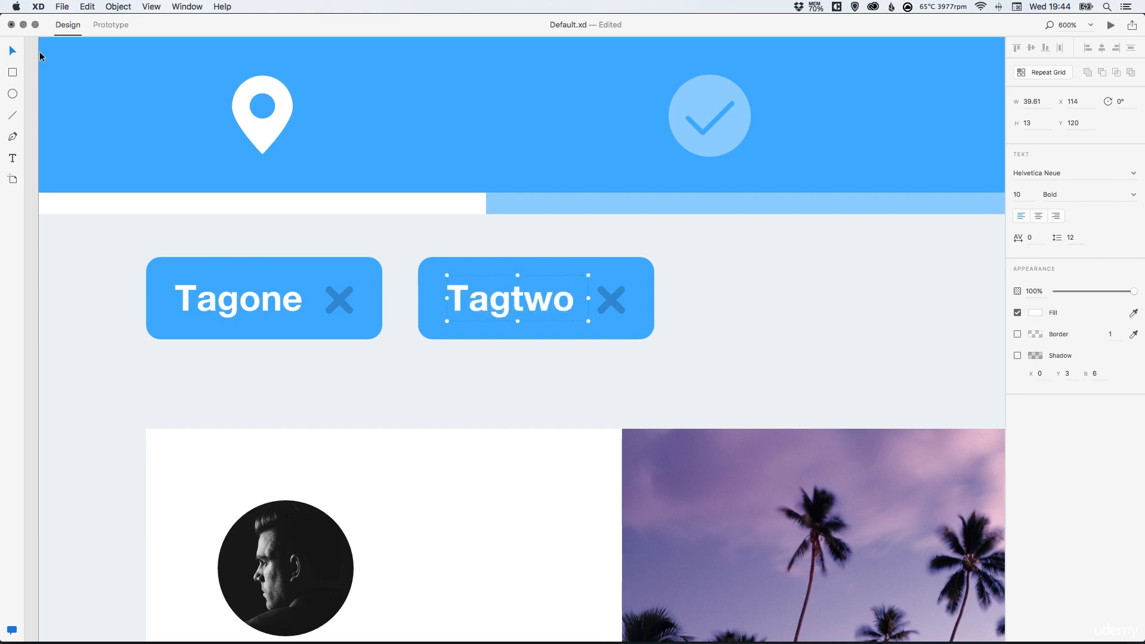
click(705, 292)
- Duplicate the complete Tagtwo tag and place the copy to its right with a gap of 10, at X 182
scroll(686, 295, right, 2)
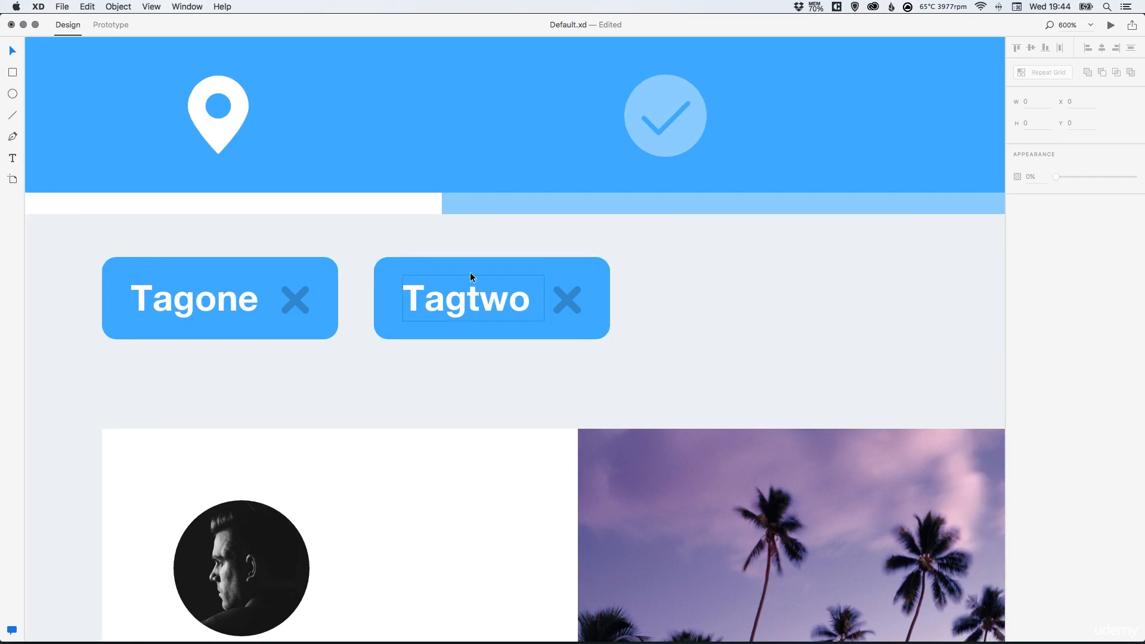
drag(390, 249, 590, 310)
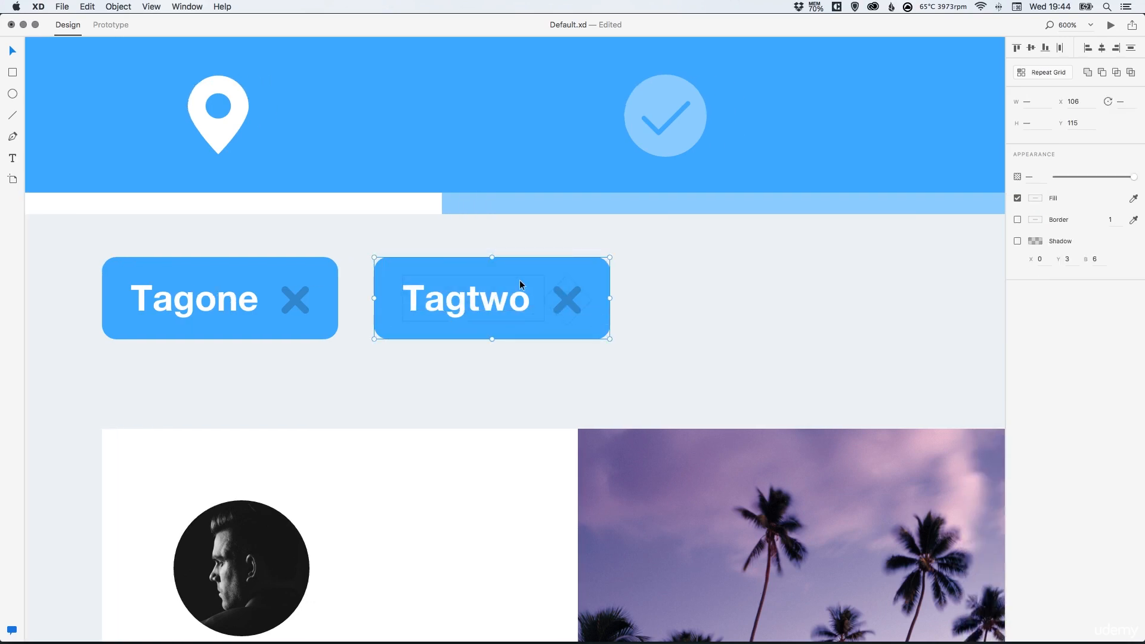
click(87, 6)
click(101, 85)
drag(417, 290, 652, 277)
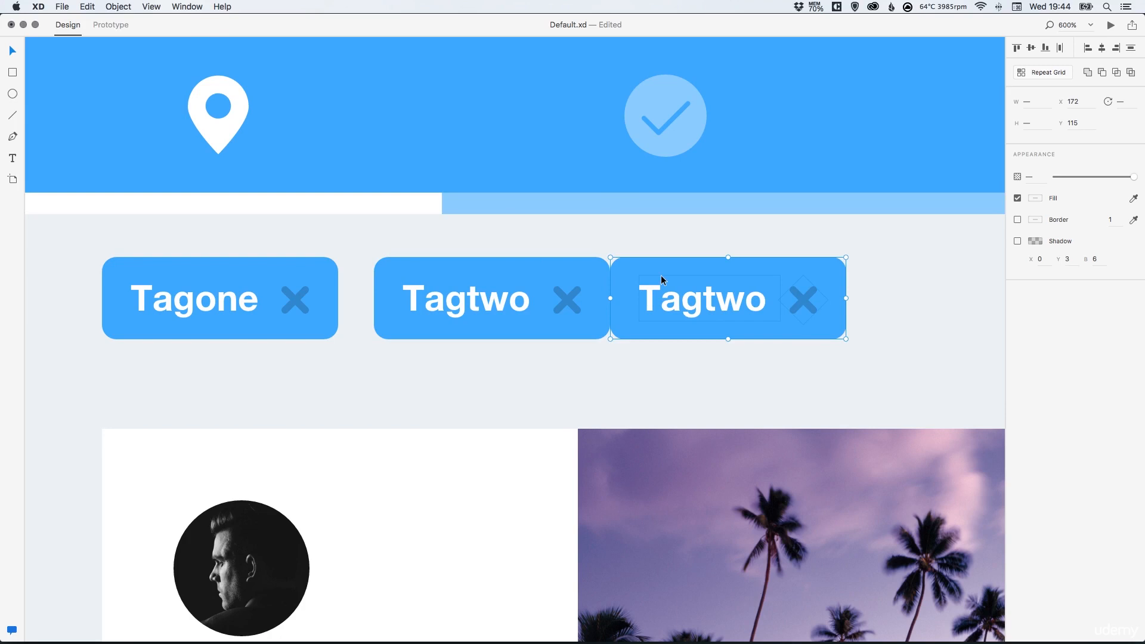
key(shift+Right)
- Change the label of the third tag to "Tagthree"
scroll(596, 277, right, 5)
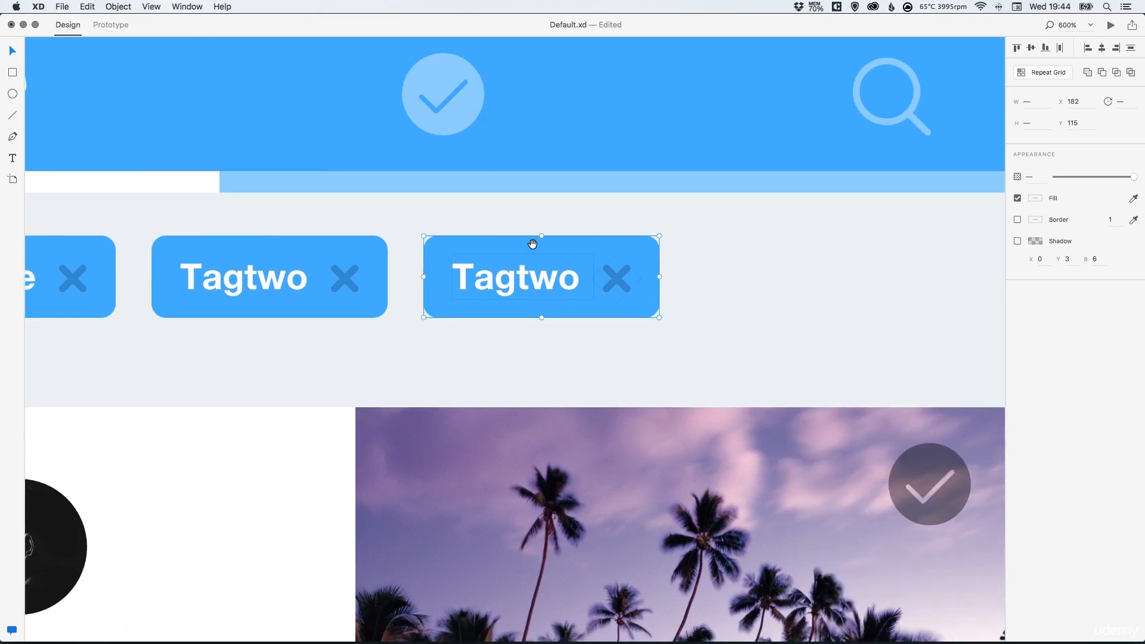
double_click(549, 278)
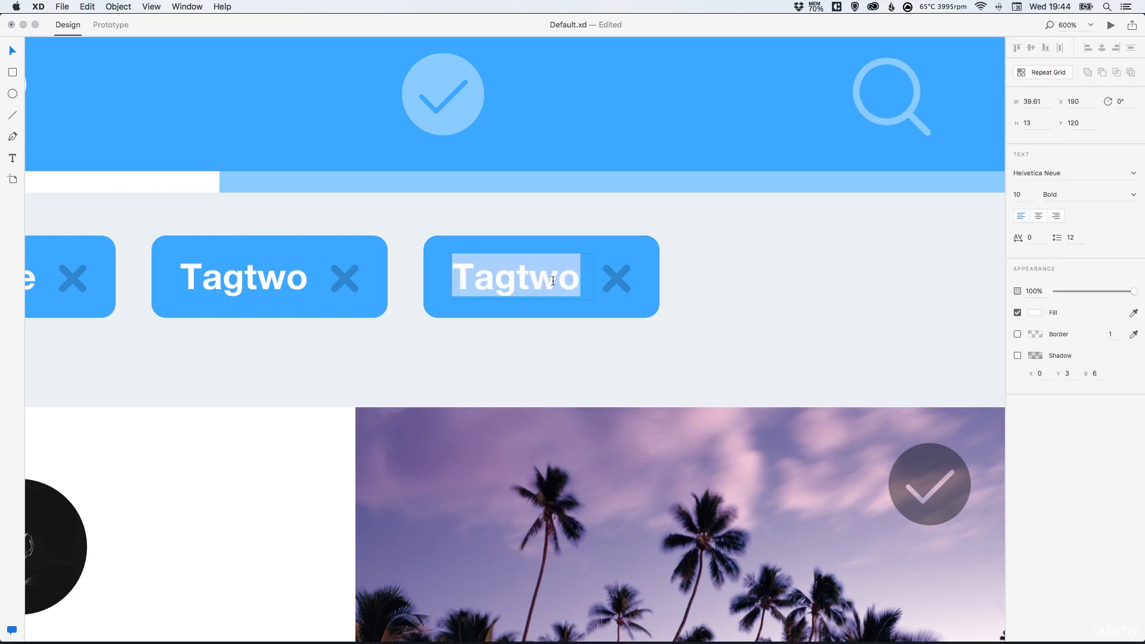
click(536, 284)
drag(535, 284, 588, 266)
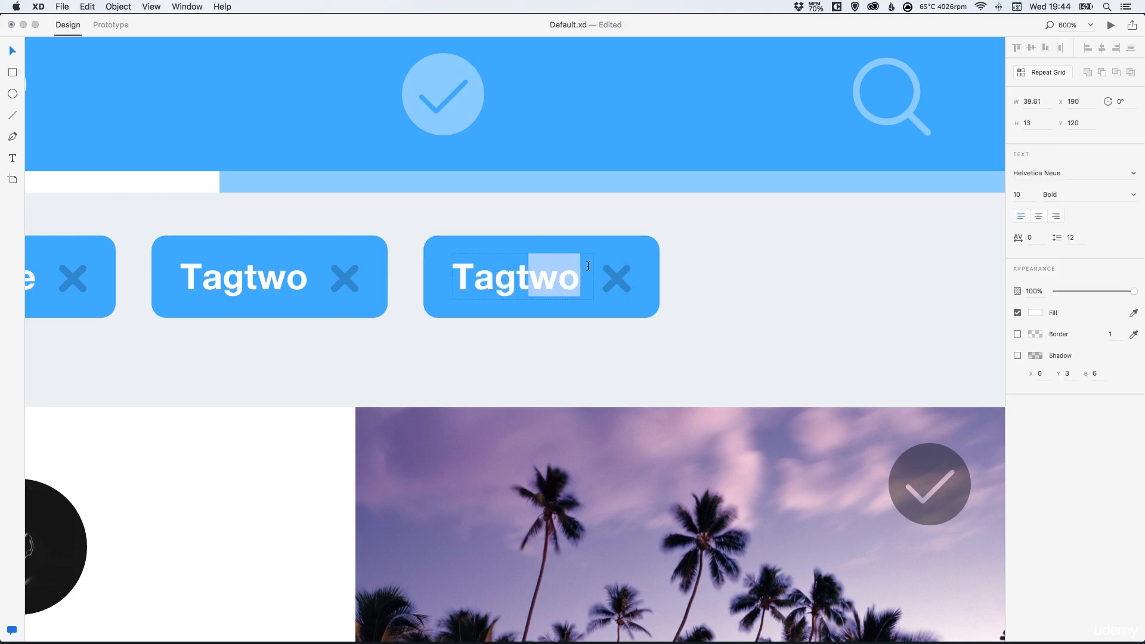
text(hree)
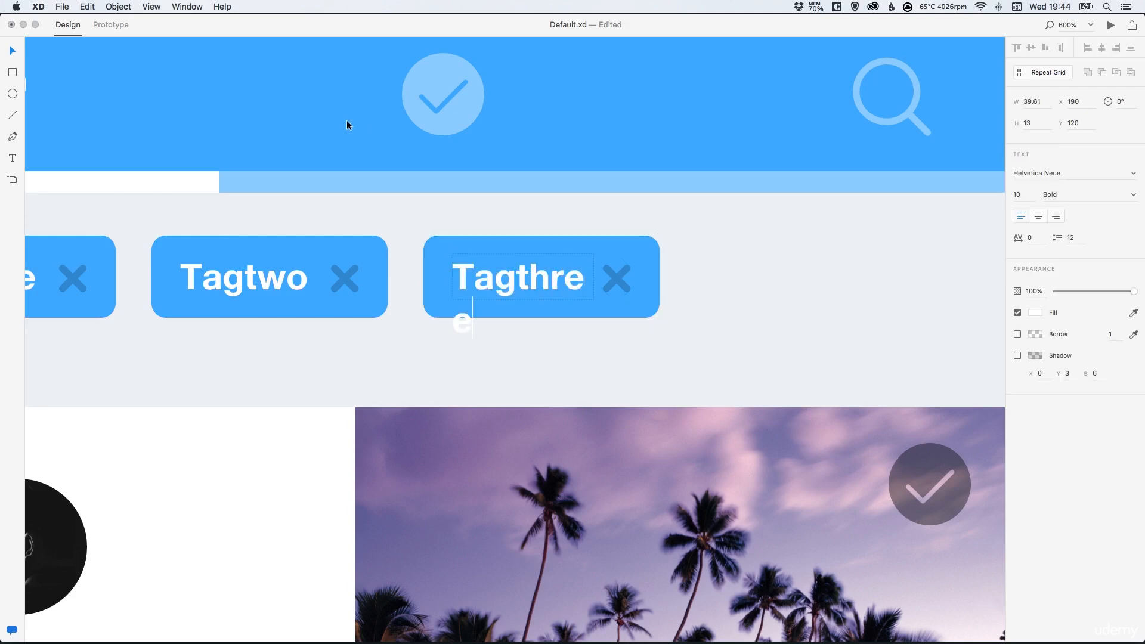
click(12, 51)
- Widen the Tagthree text box to fit one line, shifting the close icon and extending the rectangle to a width of 73
drag(594, 278, 687, 274)
click(645, 245)
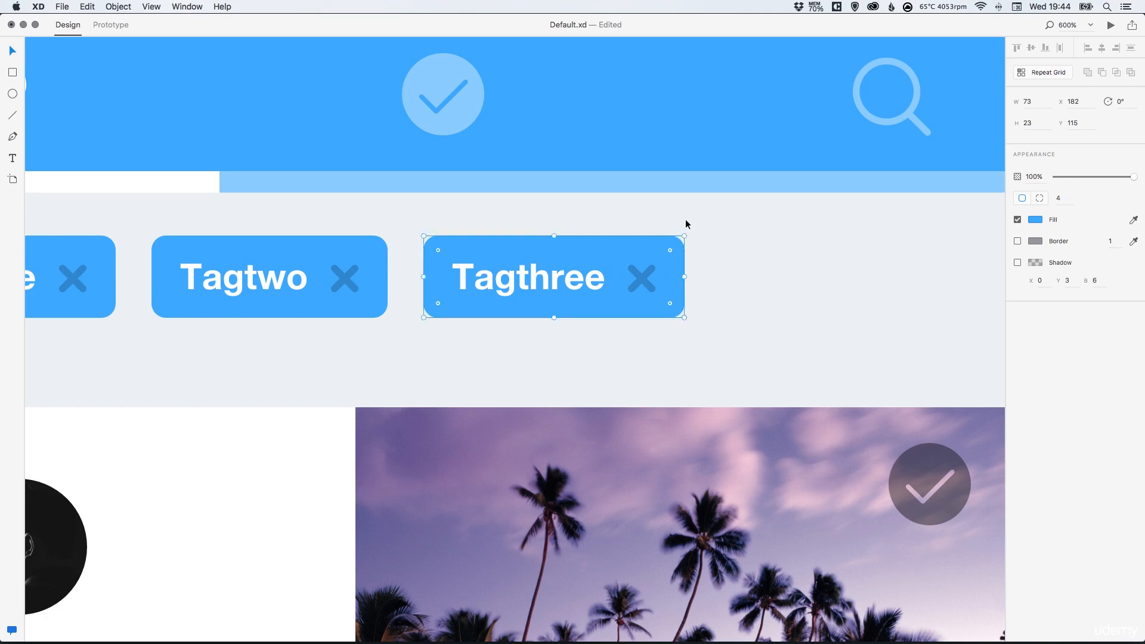
- Move all three tags down together to Y 121, keeping them at X 30
key(super+1)
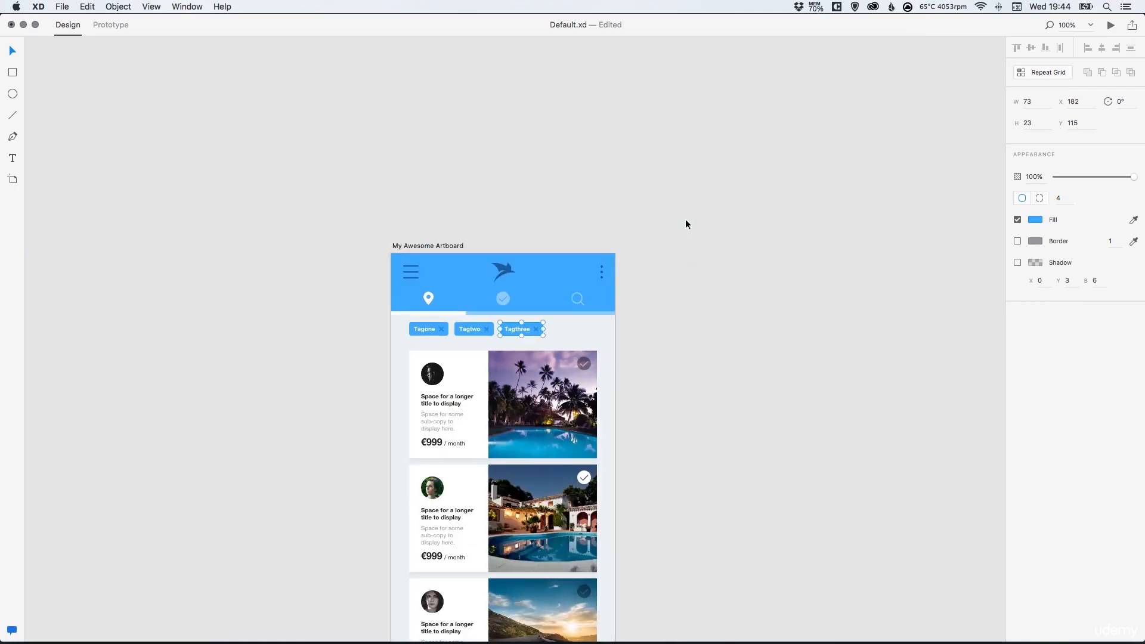
key(super+2)
drag(285, 309, 588, 328)
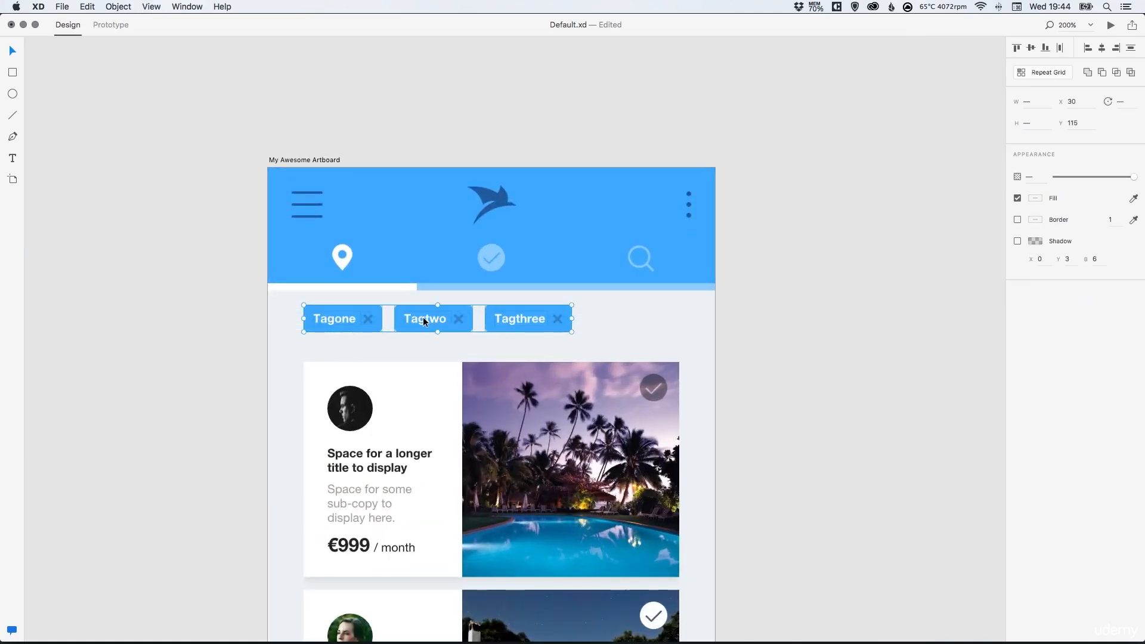
drag(423, 317, 424, 324)
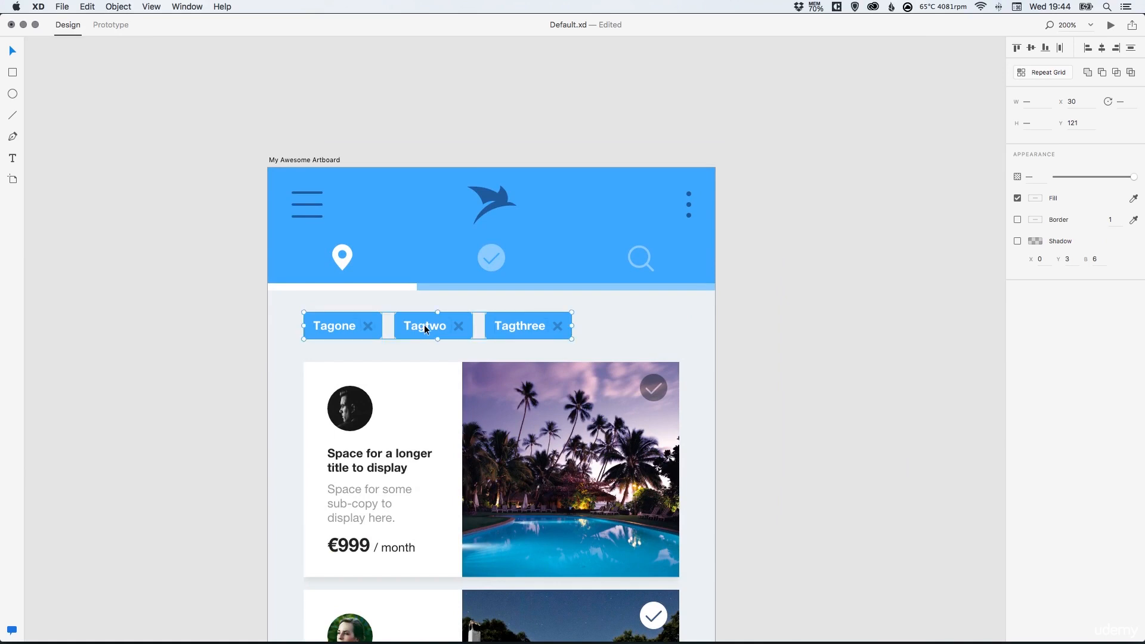
- Group the rectangle, label and close icon of the Tagone tag
key(super+equal)
drag(250, 248, 366, 234)
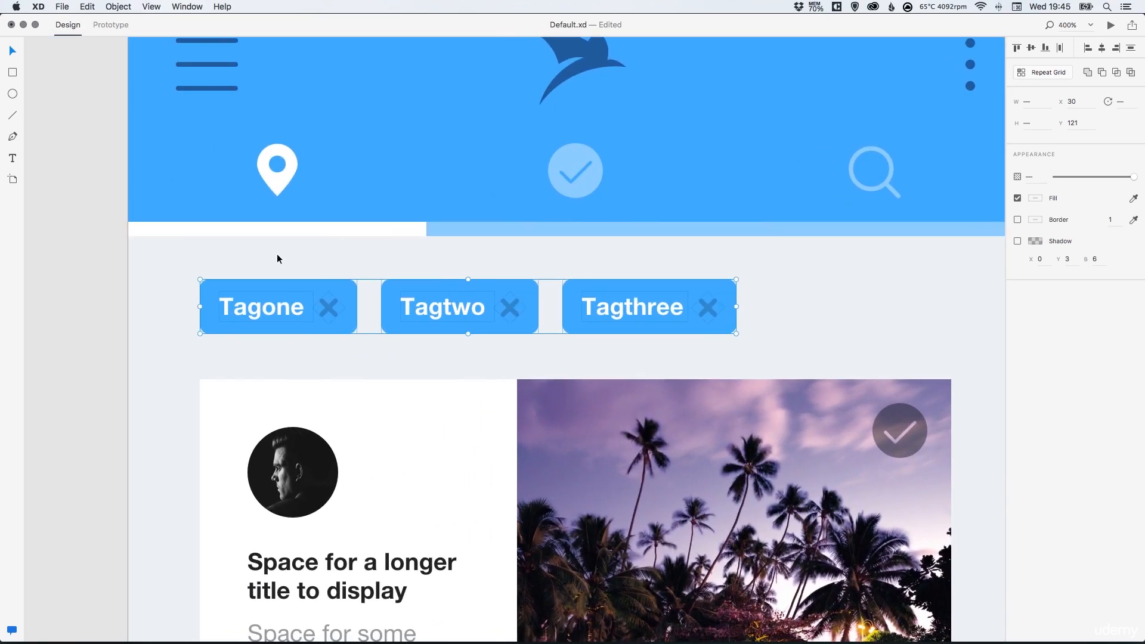
drag(170, 270, 357, 339)
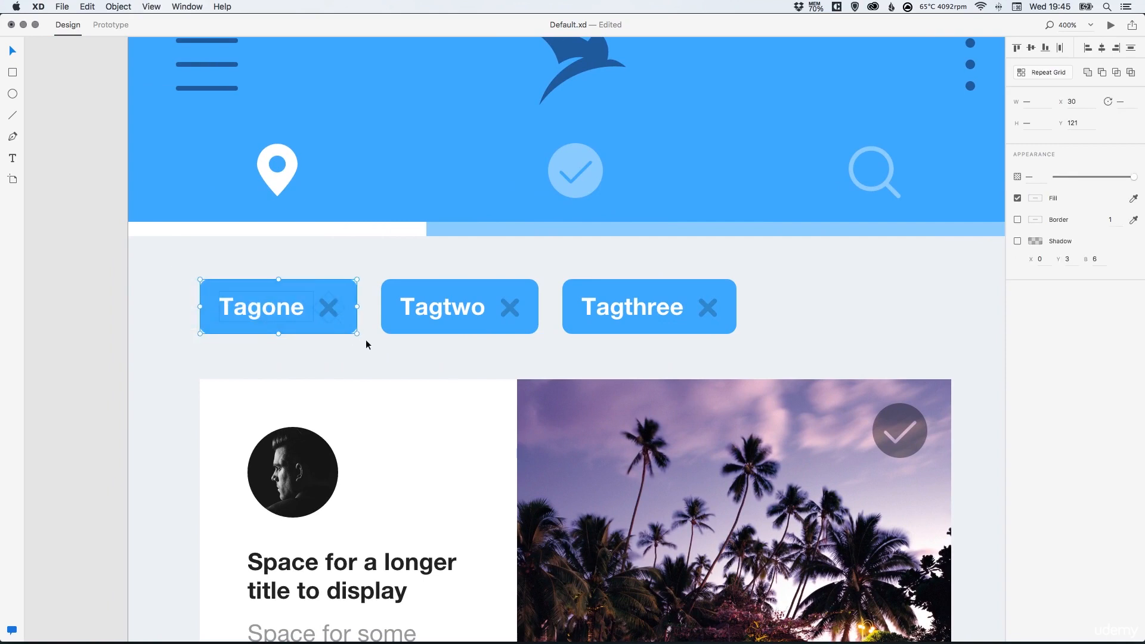
click(119, 7)
click(124, 22)
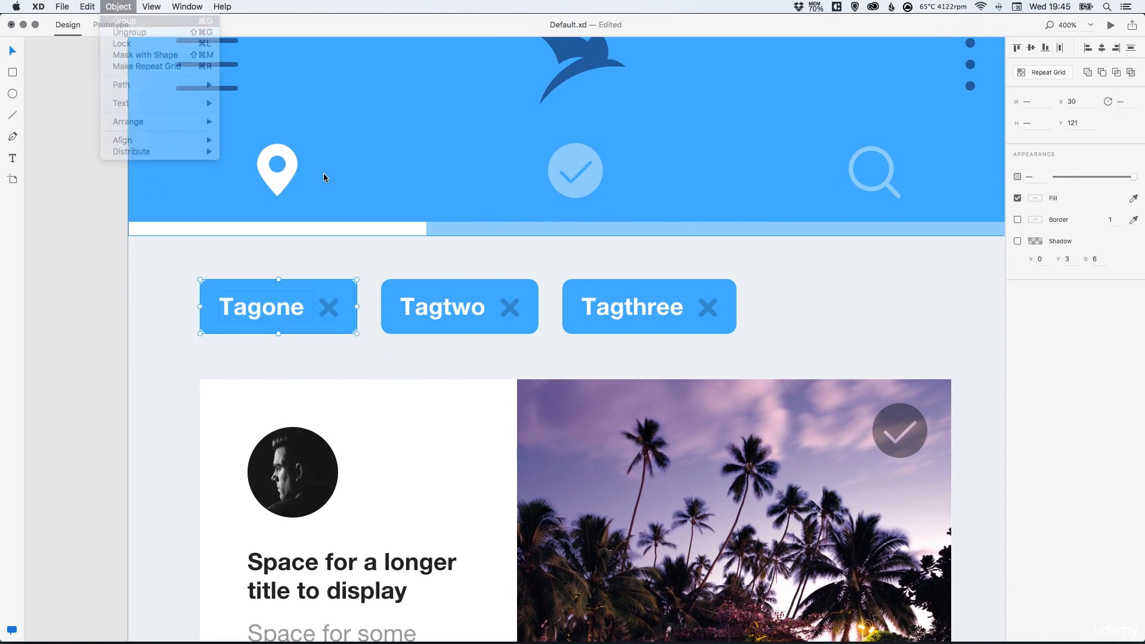
- Group the elements of the Tagtwo tag and those of the Tagthree tag as two separate groups
drag(381, 257, 519, 329)
click(118, 7)
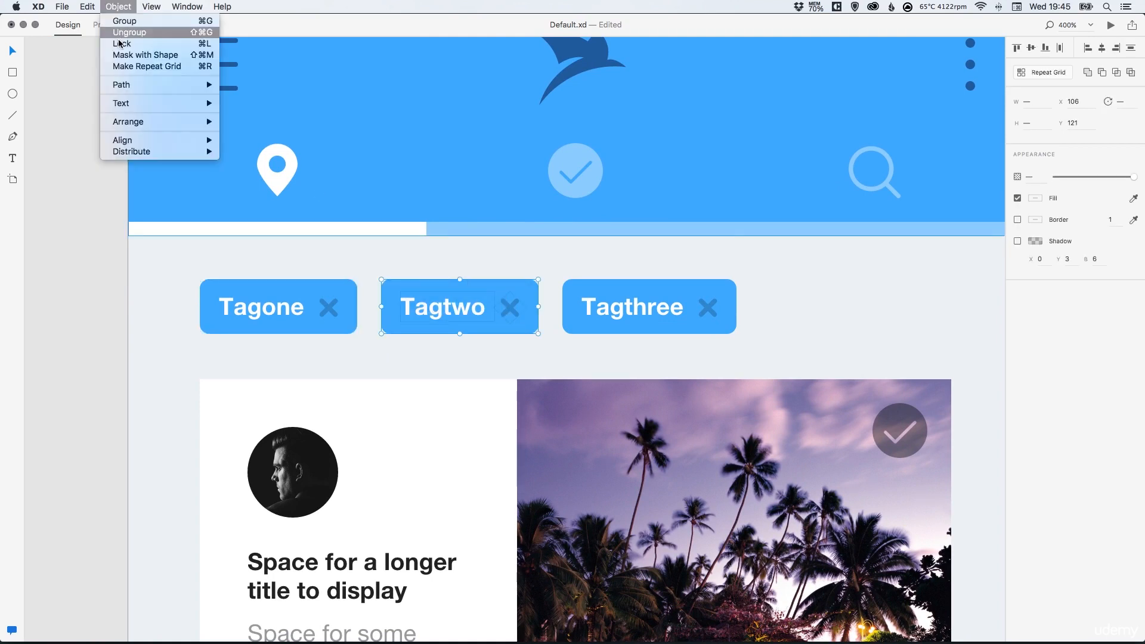
click(124, 21)
drag(577, 261, 707, 309)
click(118, 6)
click(123, 21)
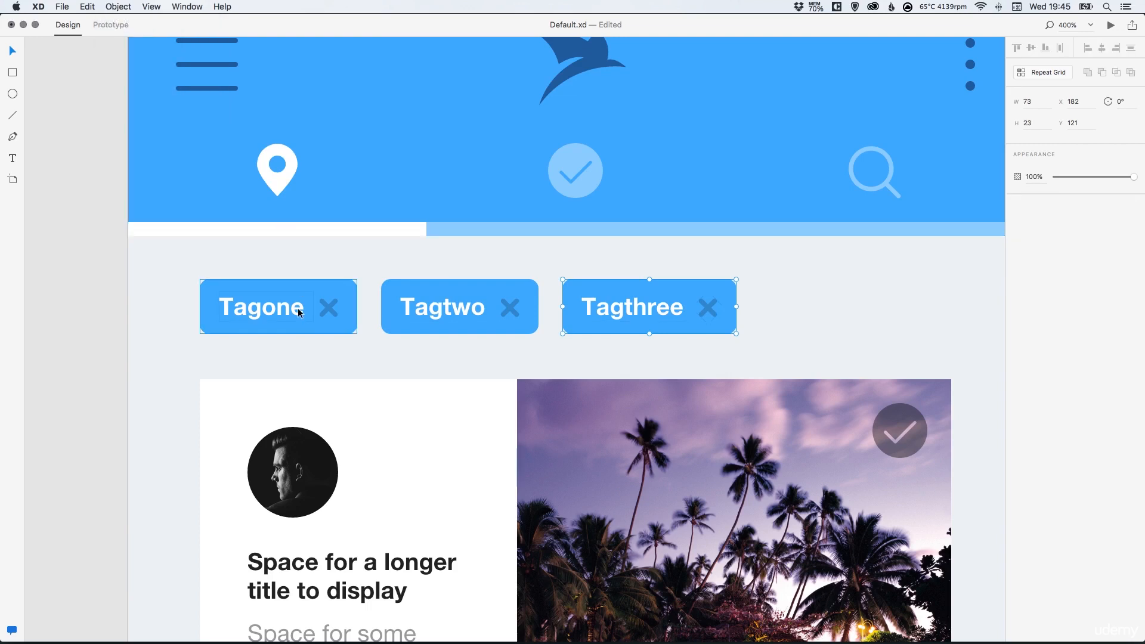
- Test the grouping by moving each of the three tags in turn and undoing every move
drag(298, 309, 182, 354)
key(super+z)
drag(465, 304, 483, 375)
key(super+z)
drag(624, 309, 723, 330)
key(super+z)
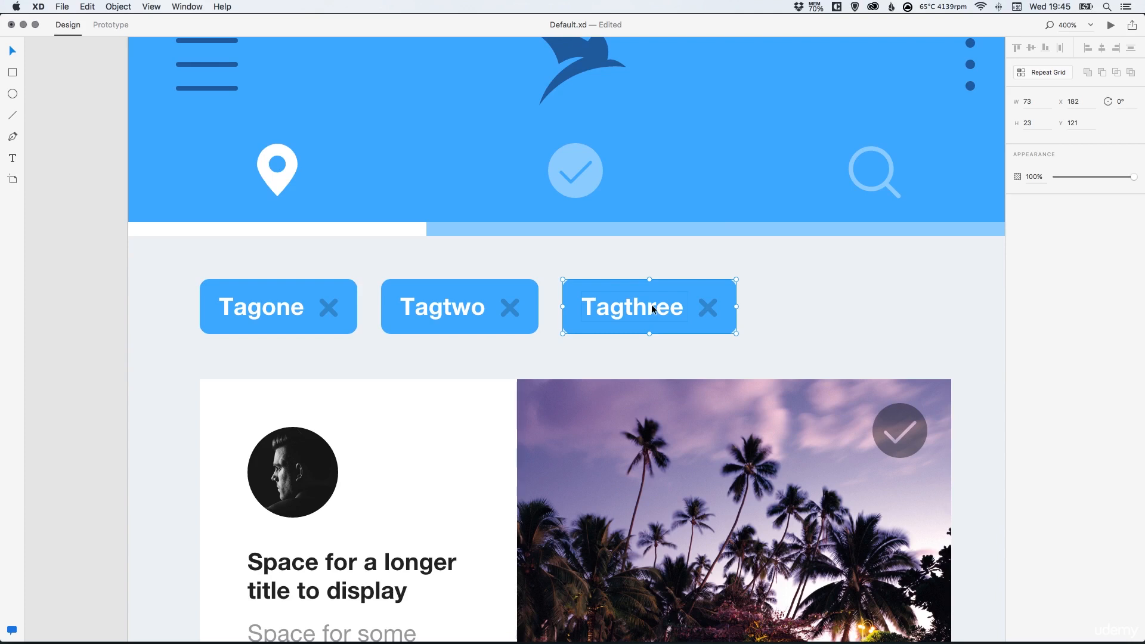
- Select the close icon inside the Tagthree group and deselect it, and test-move the Tagone group, undoing the move
double_click(680, 308)
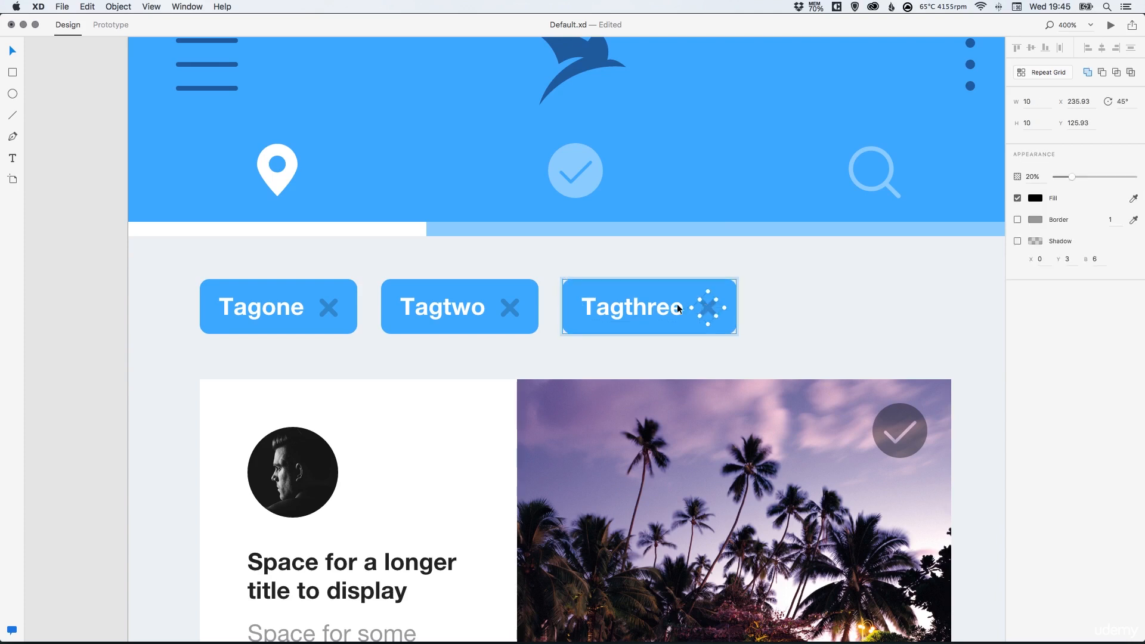
click(73, 266)
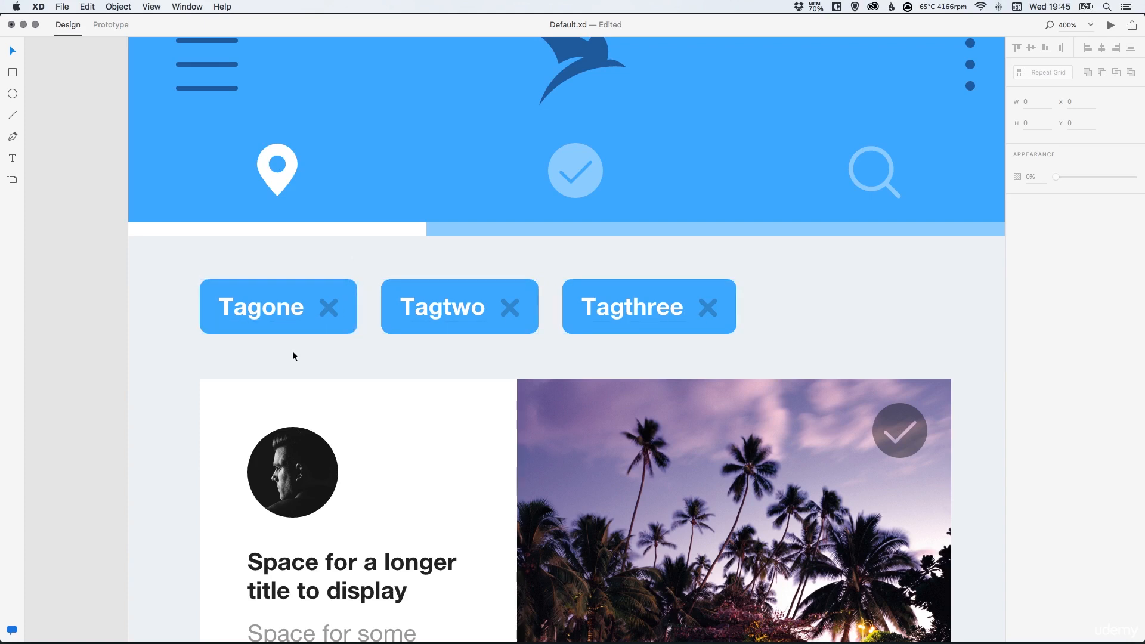
drag(231, 310, 230, 383)
key(super+z)
- View the whole artboard at 100% zoom with nothing selected to review the tag row
drag(204, 443, 220, 324)
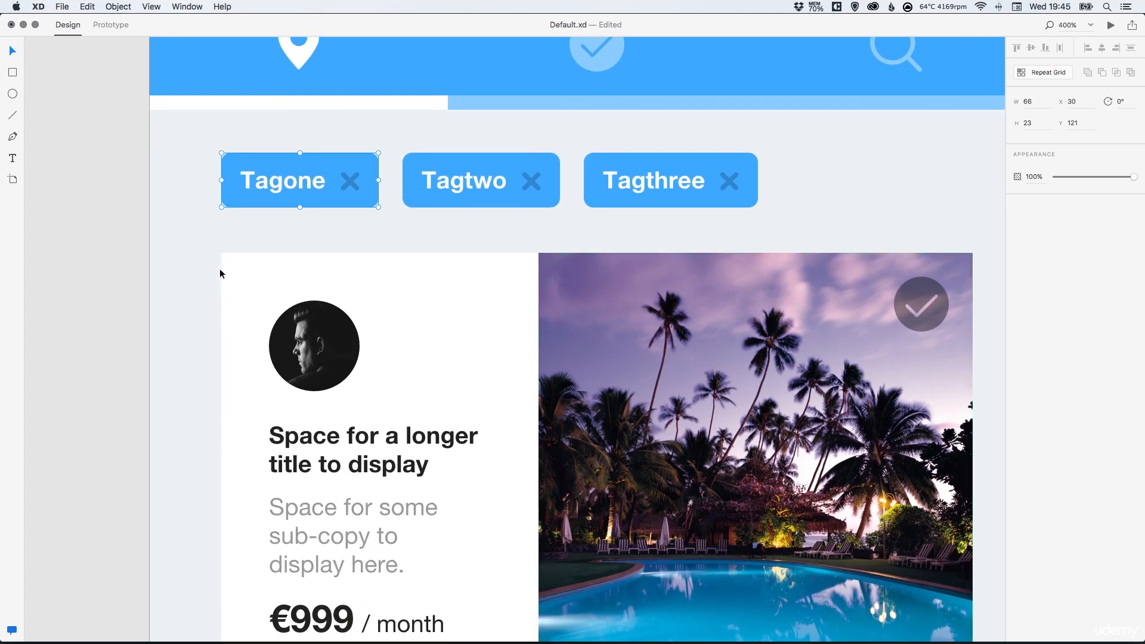
key(super+1)
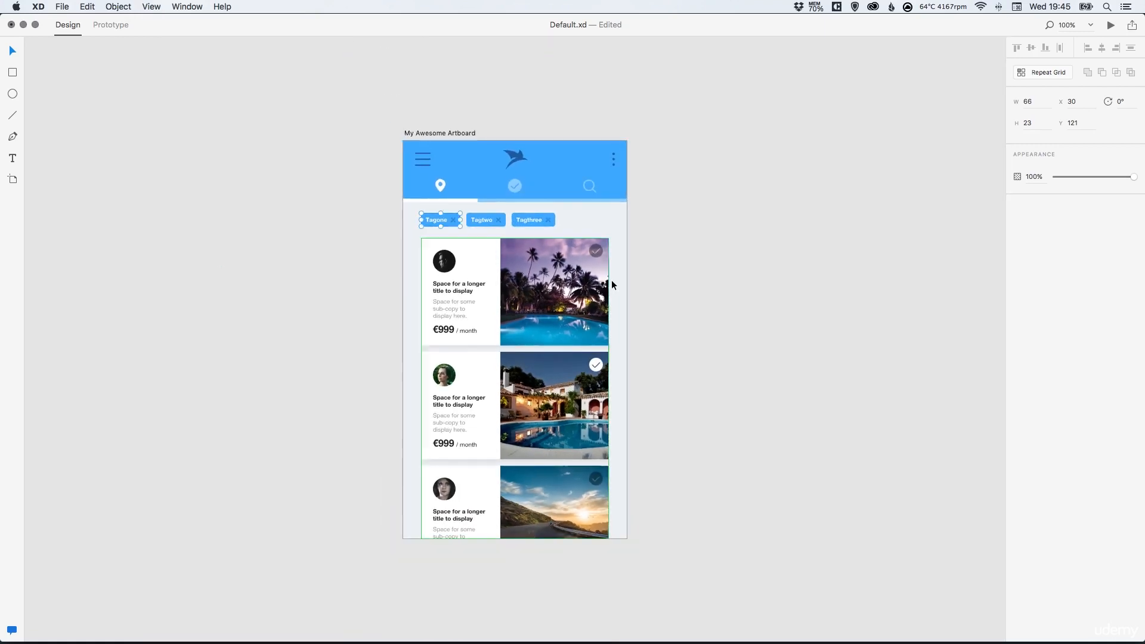
click(643, 281)
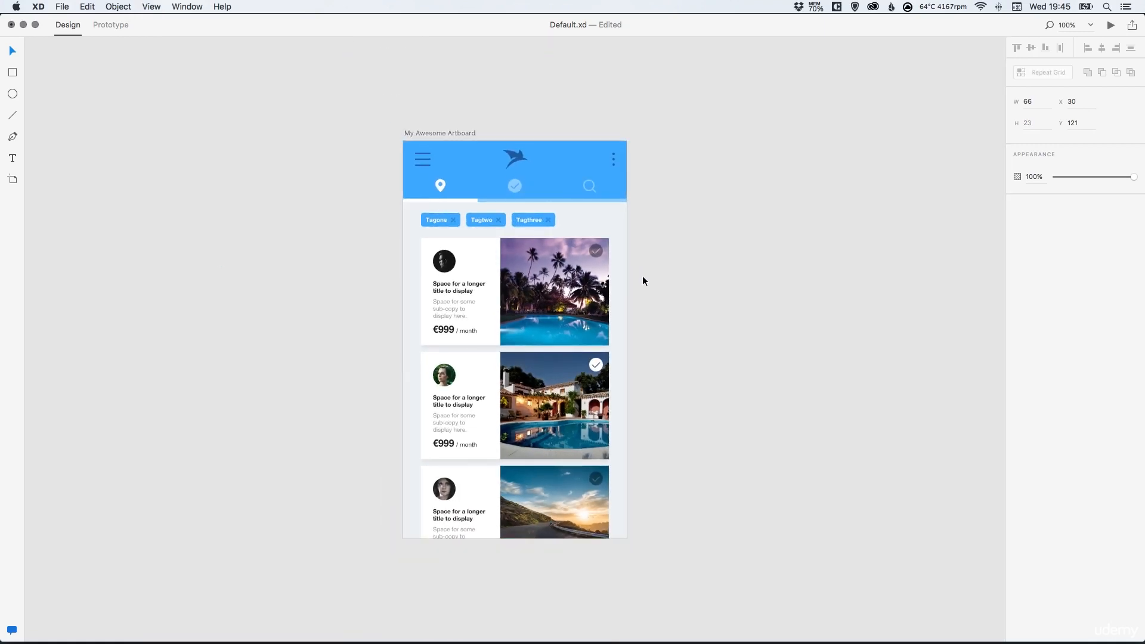